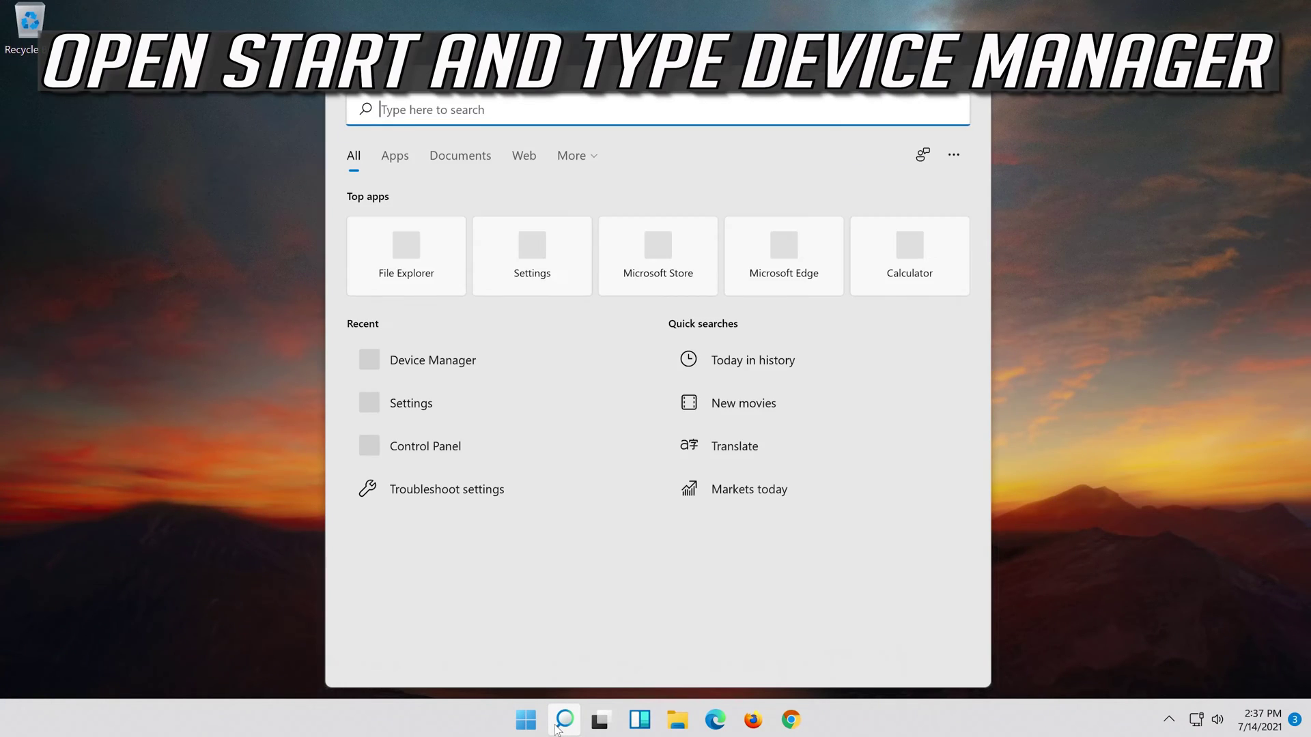
Step: Search Start for 'device manager' and launch the Device Manager app
text(device manager)
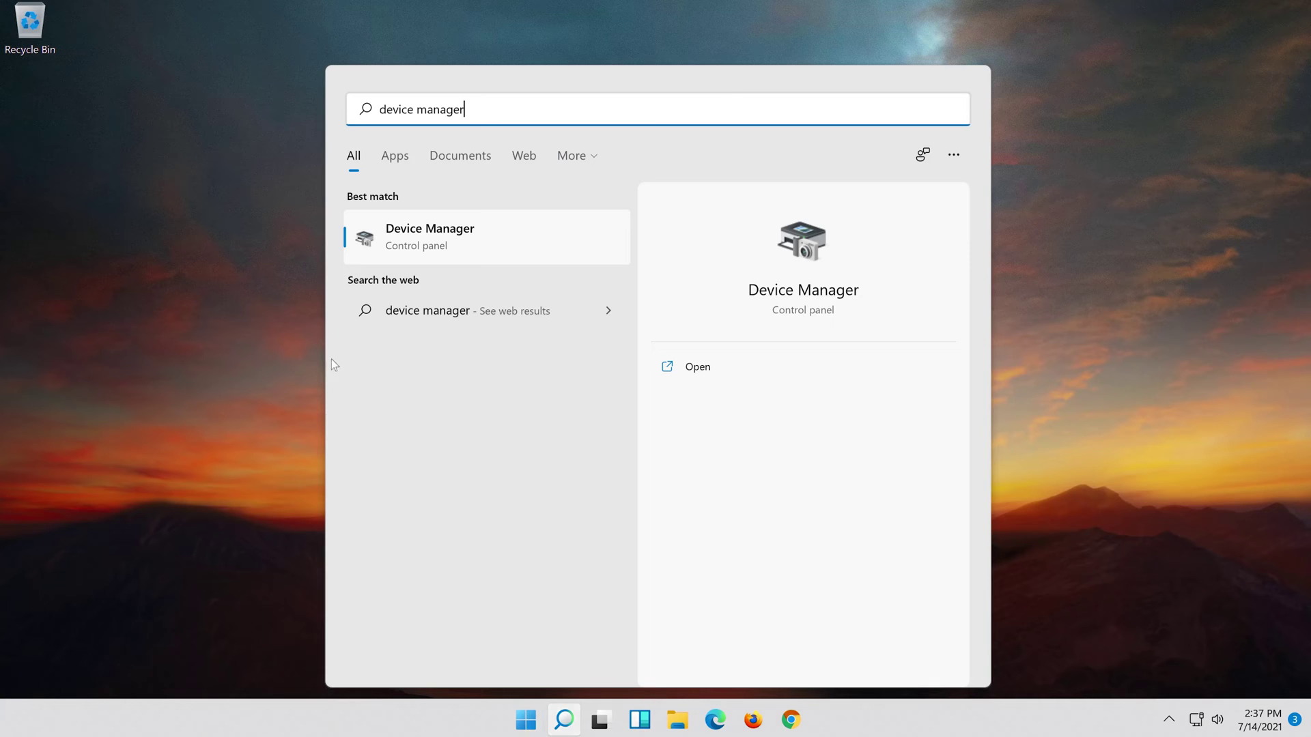
click(489, 249)
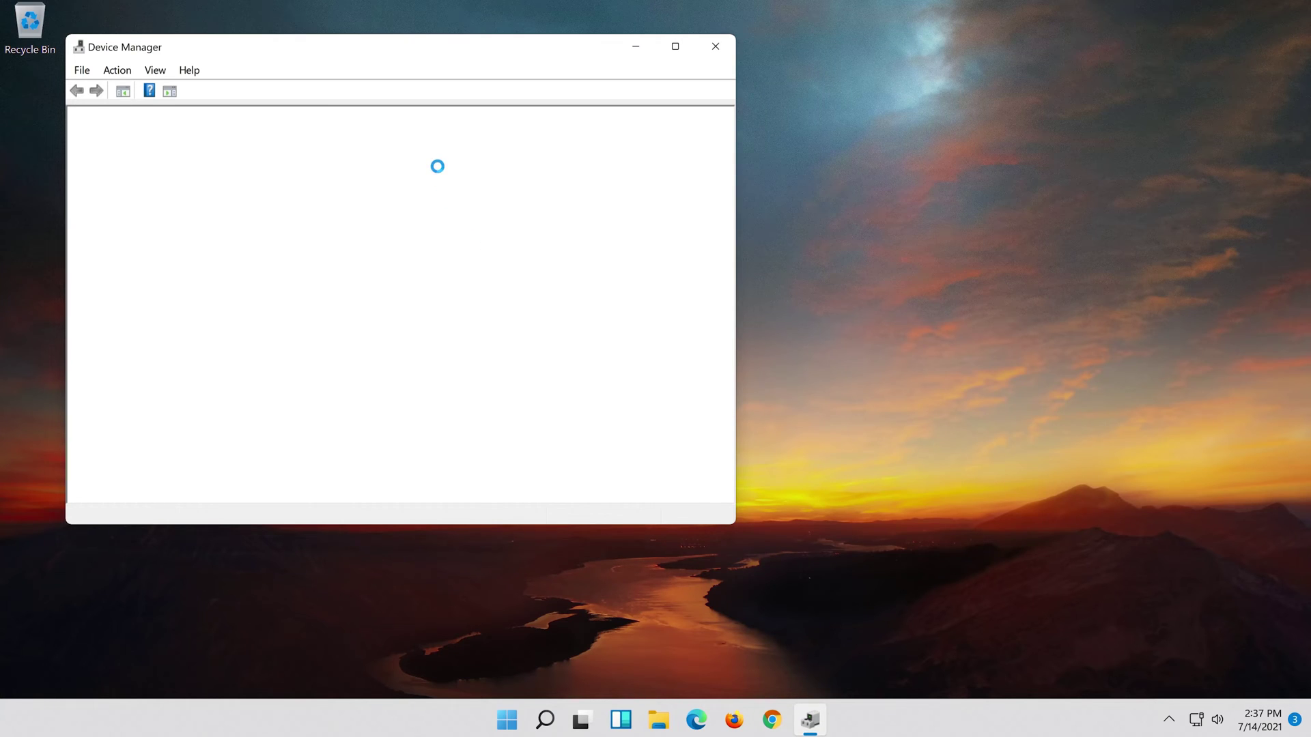
Step: Centre the window and bring up the High Definition Audio Device context menu under Sound, video and game controllers
drag(299, 50, 642, 105)
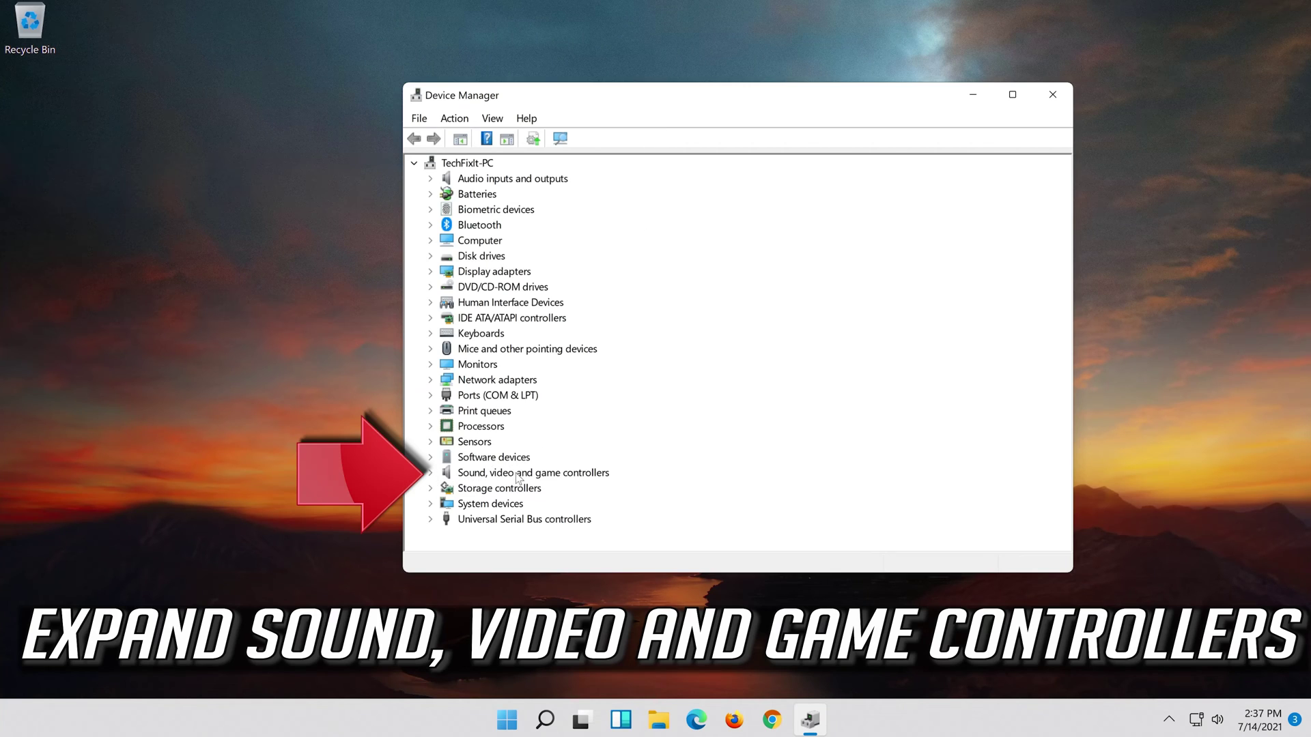
click(430, 476)
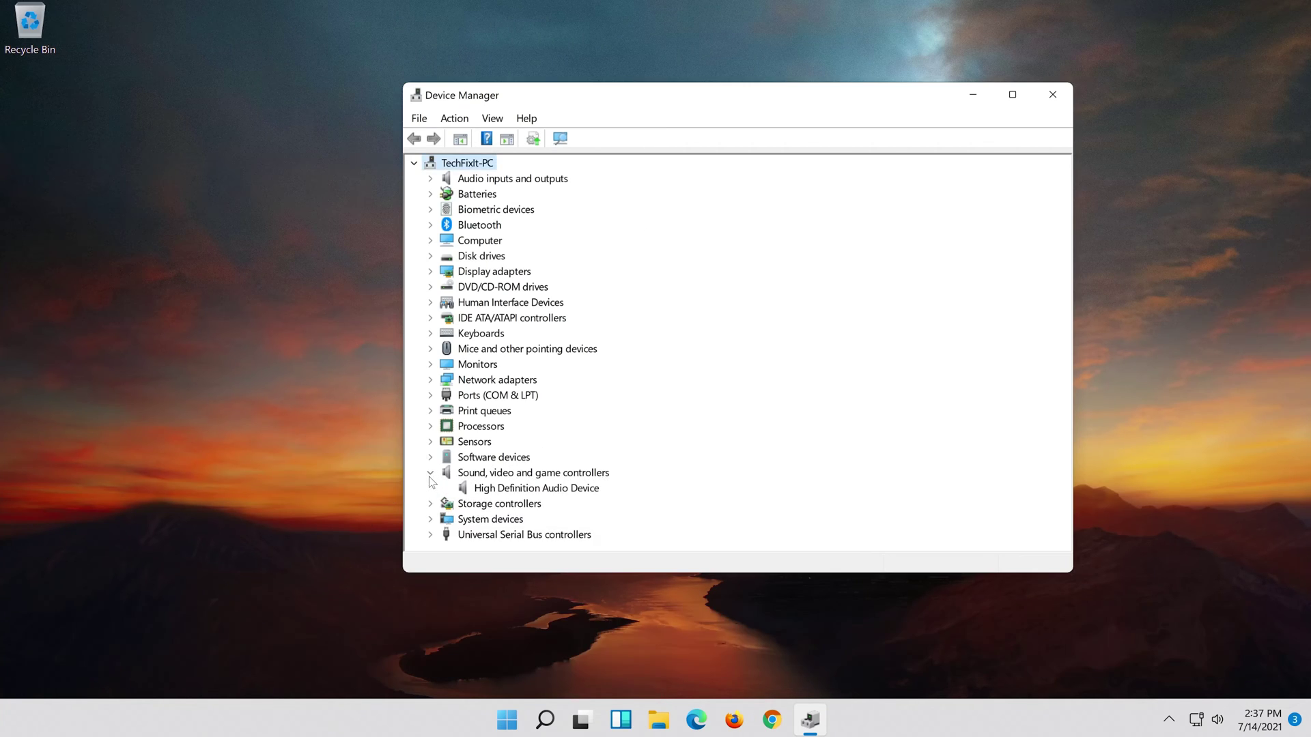
click(487, 492)
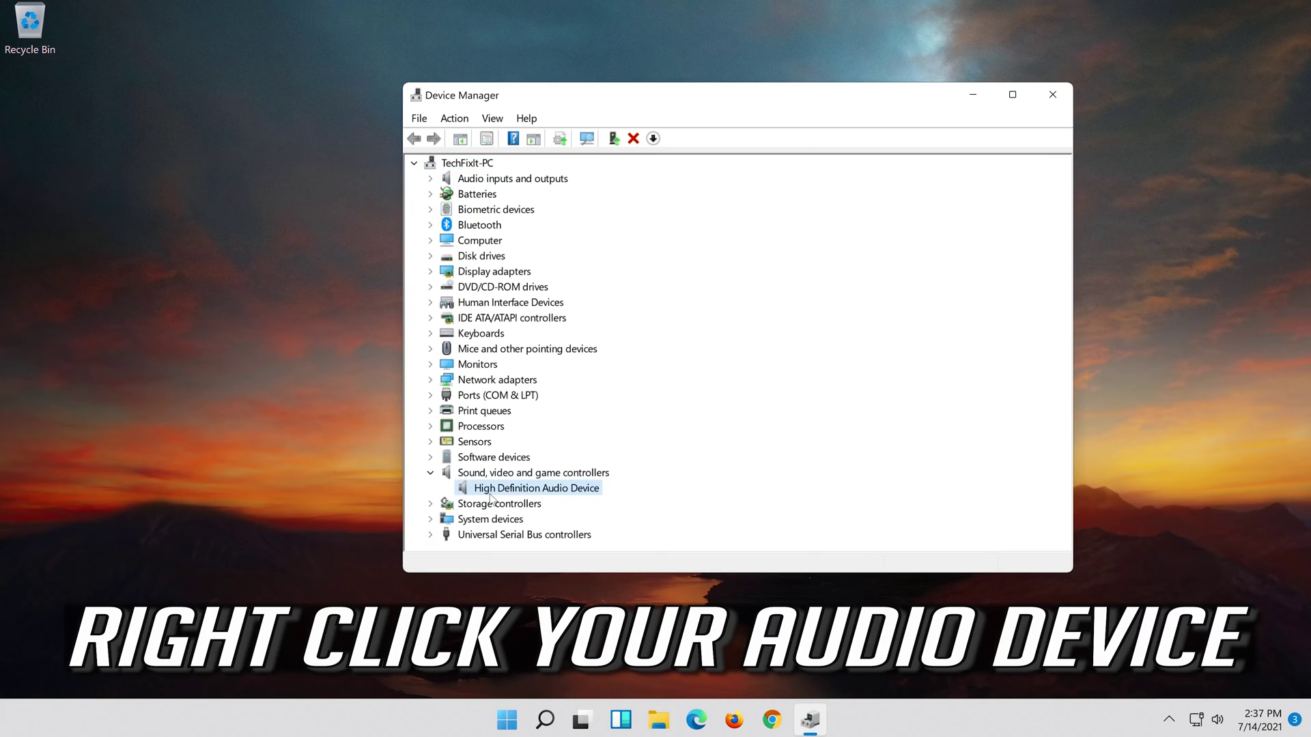
right_click(585, 496)
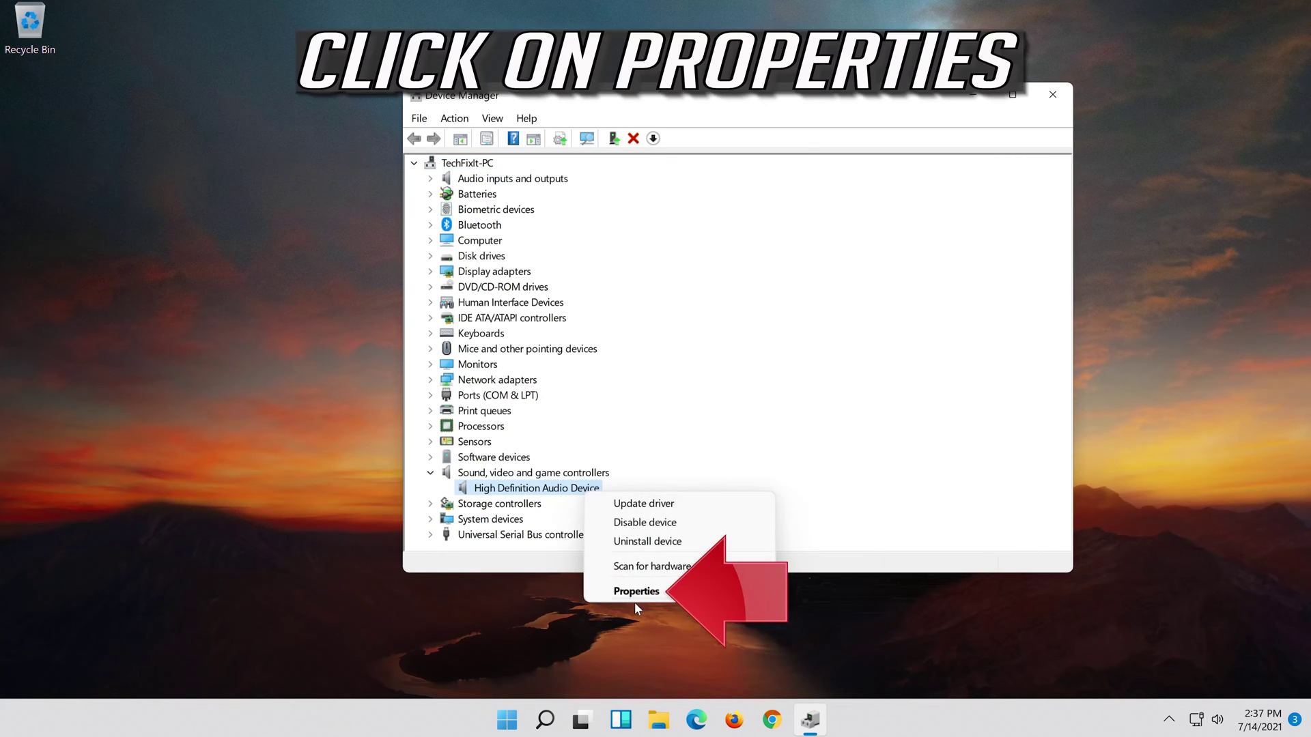
Step: Launch the Update Driver wizard from the audio device's Properties Driver tab
click(685, 590)
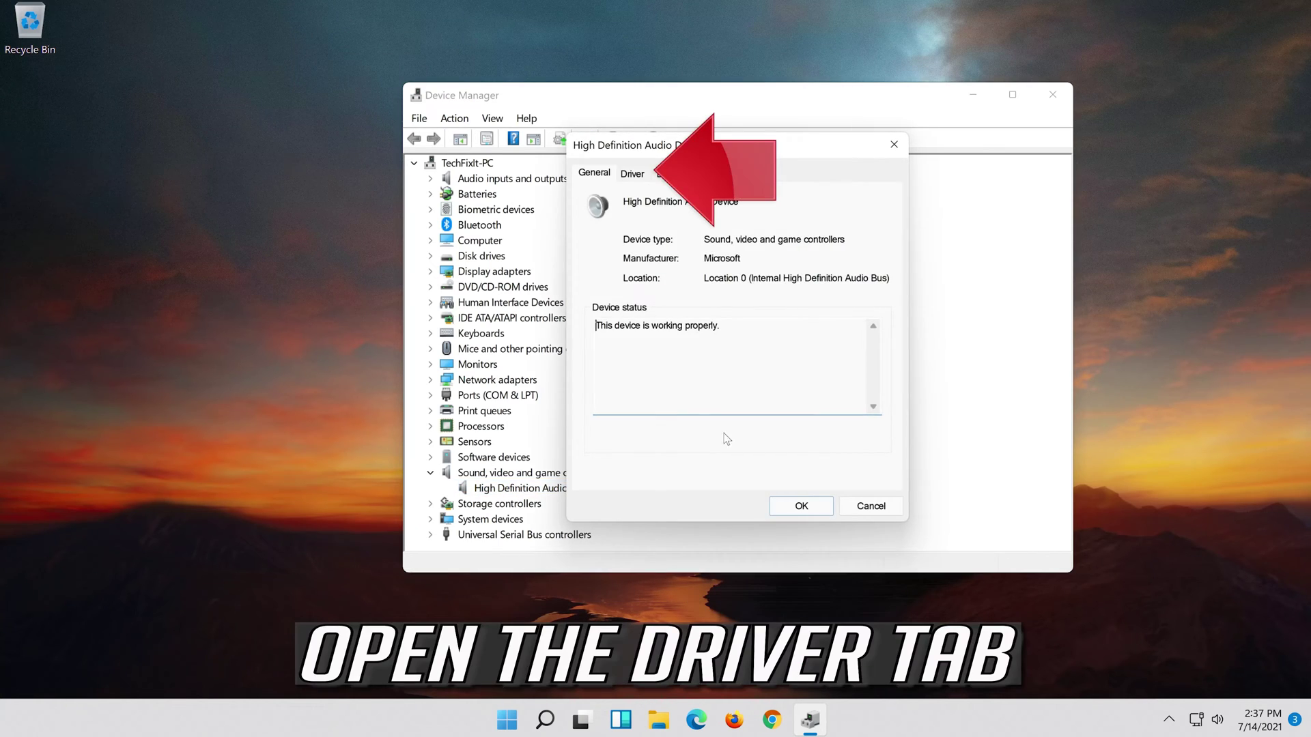
click(631, 175)
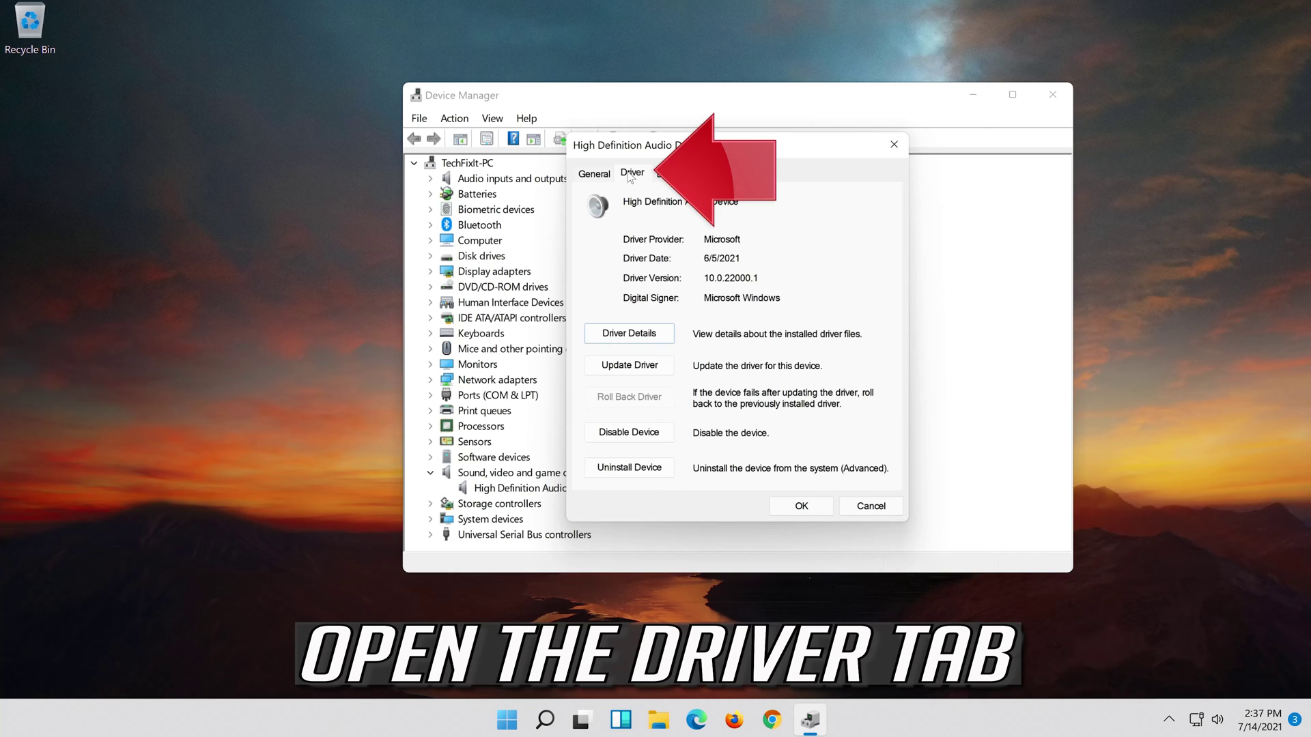
click(633, 374)
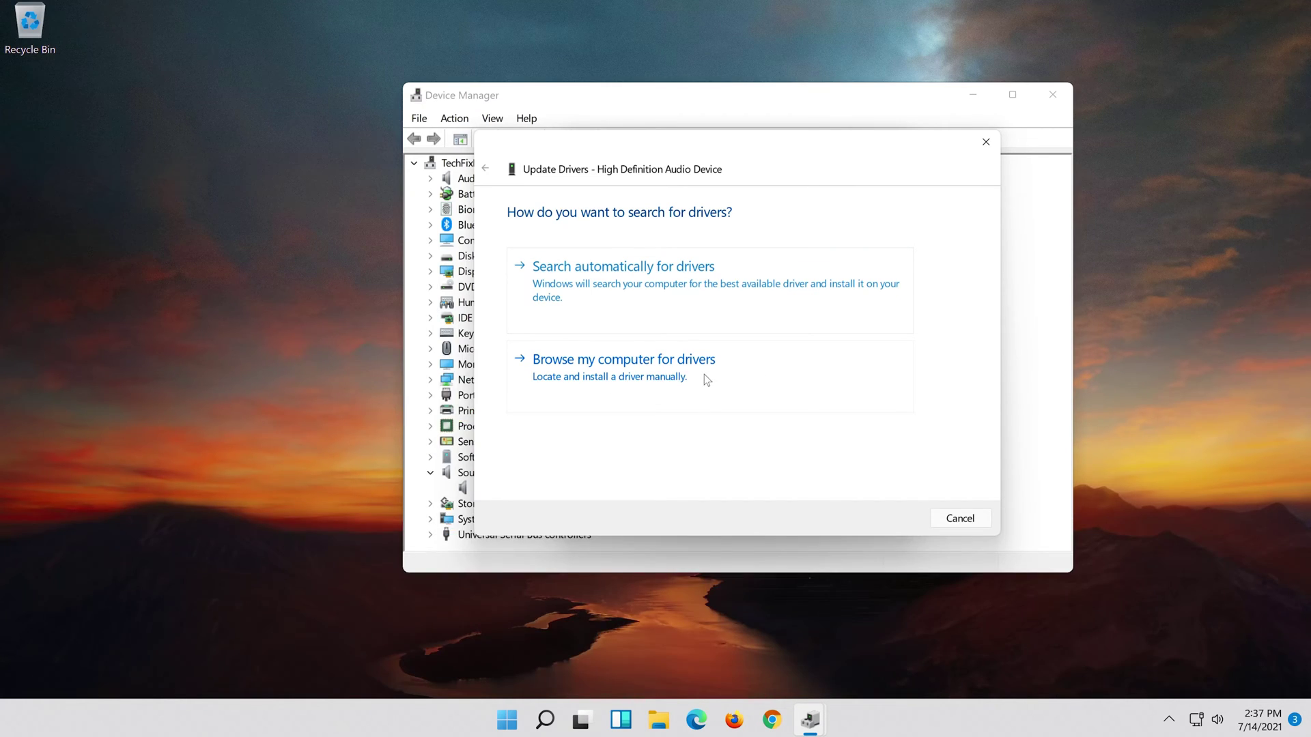
Step: Install the High Definition Audio Device driver from the computer's list, accepting the compatibility warning
click(704, 375)
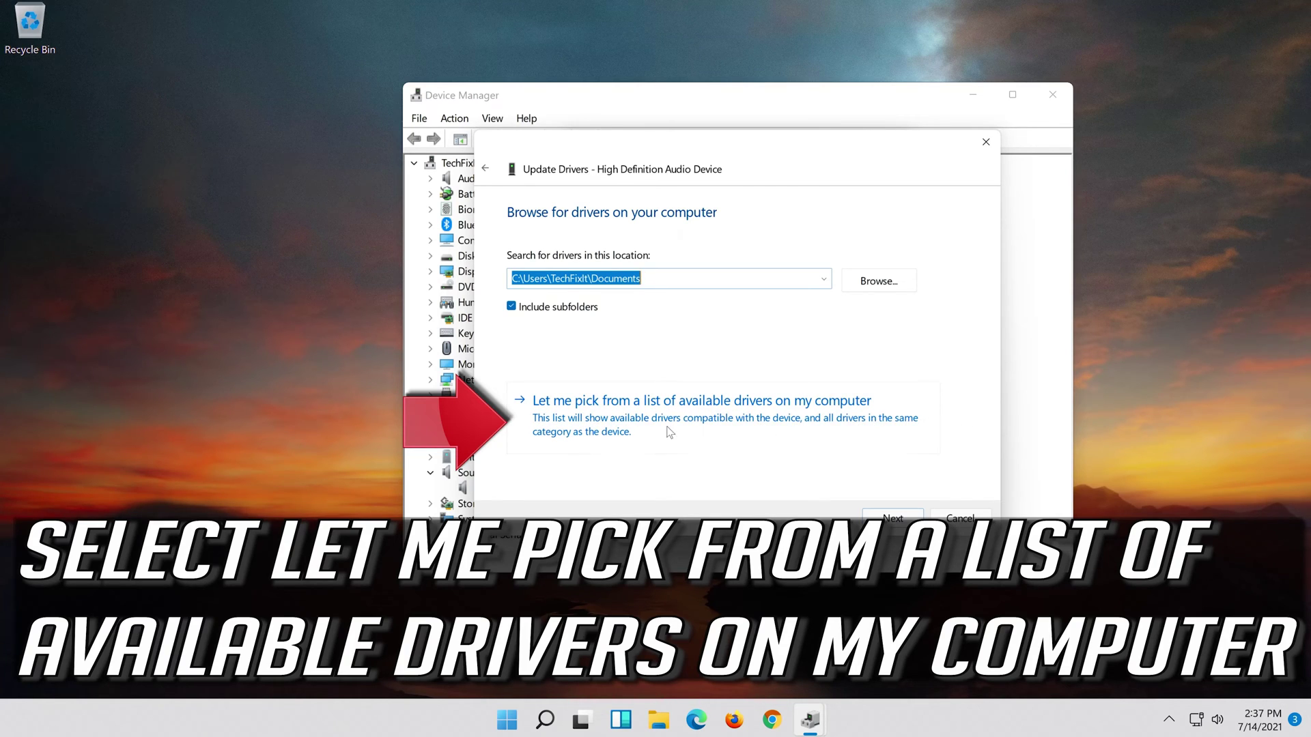
click(642, 430)
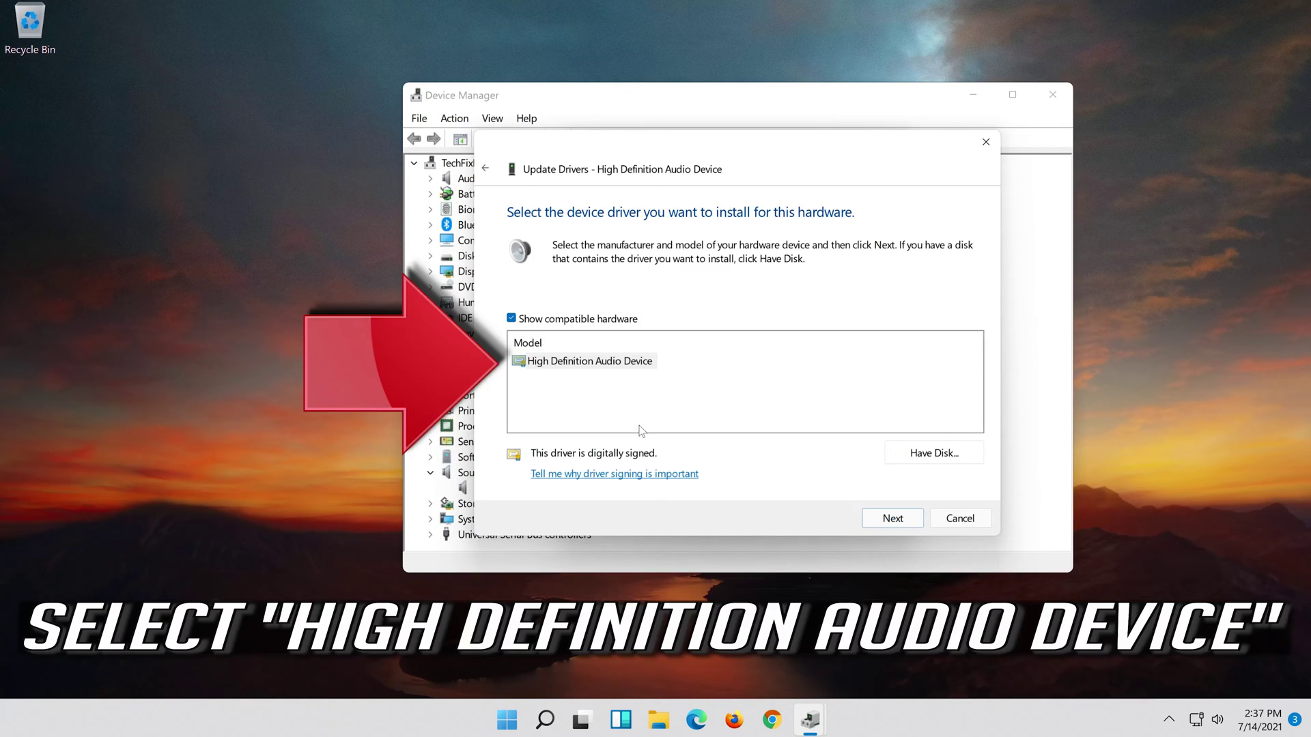
click(616, 365)
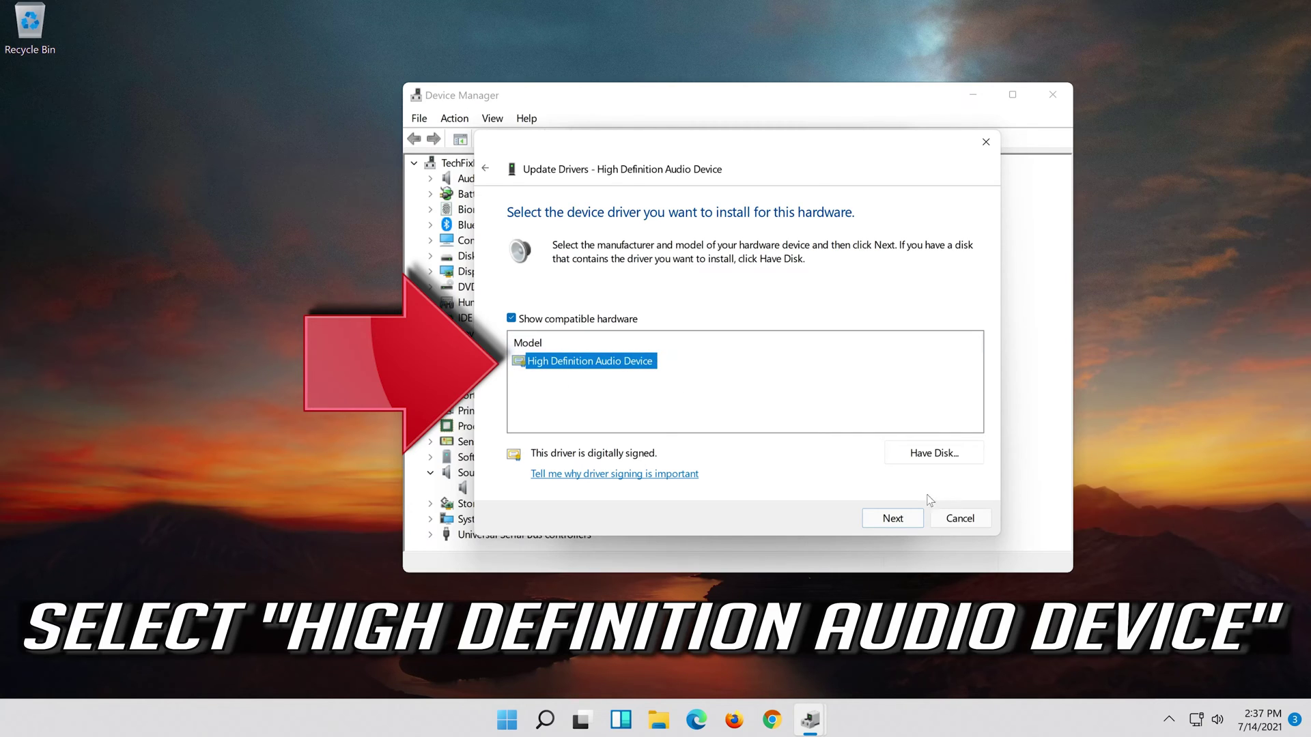
click(894, 518)
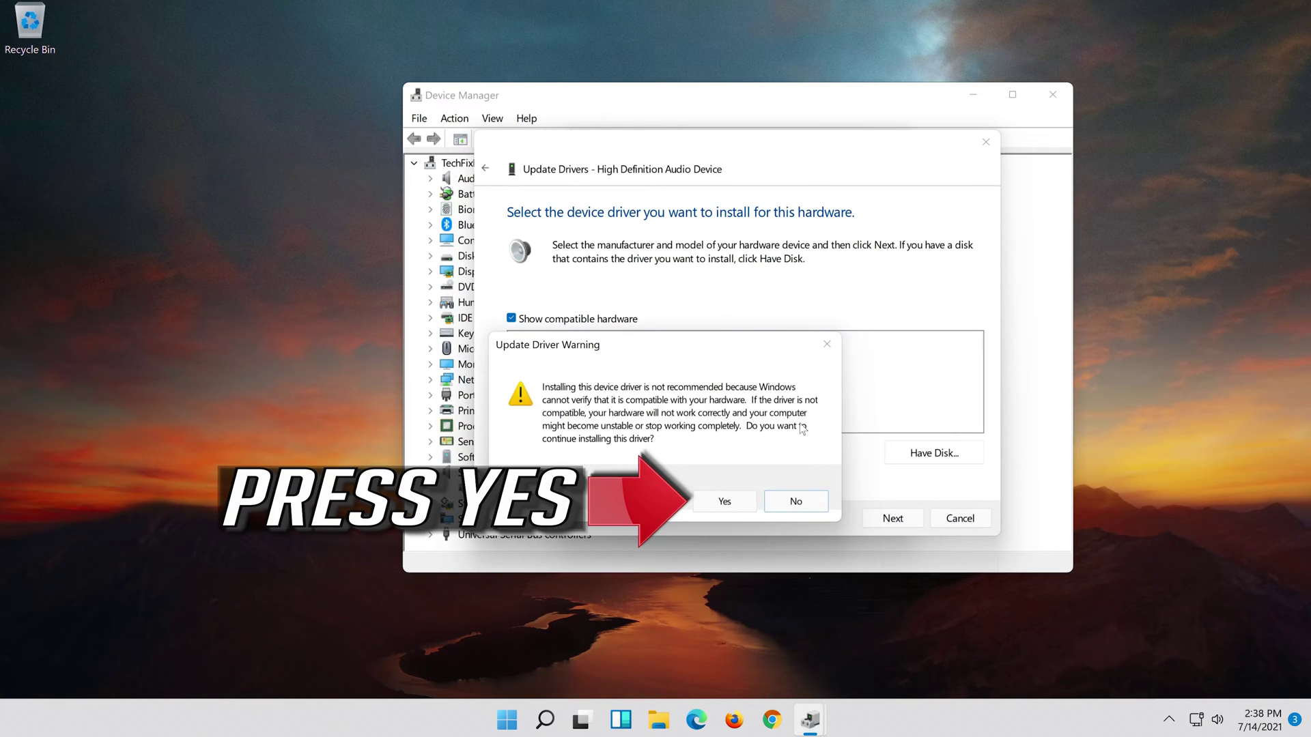
click(724, 509)
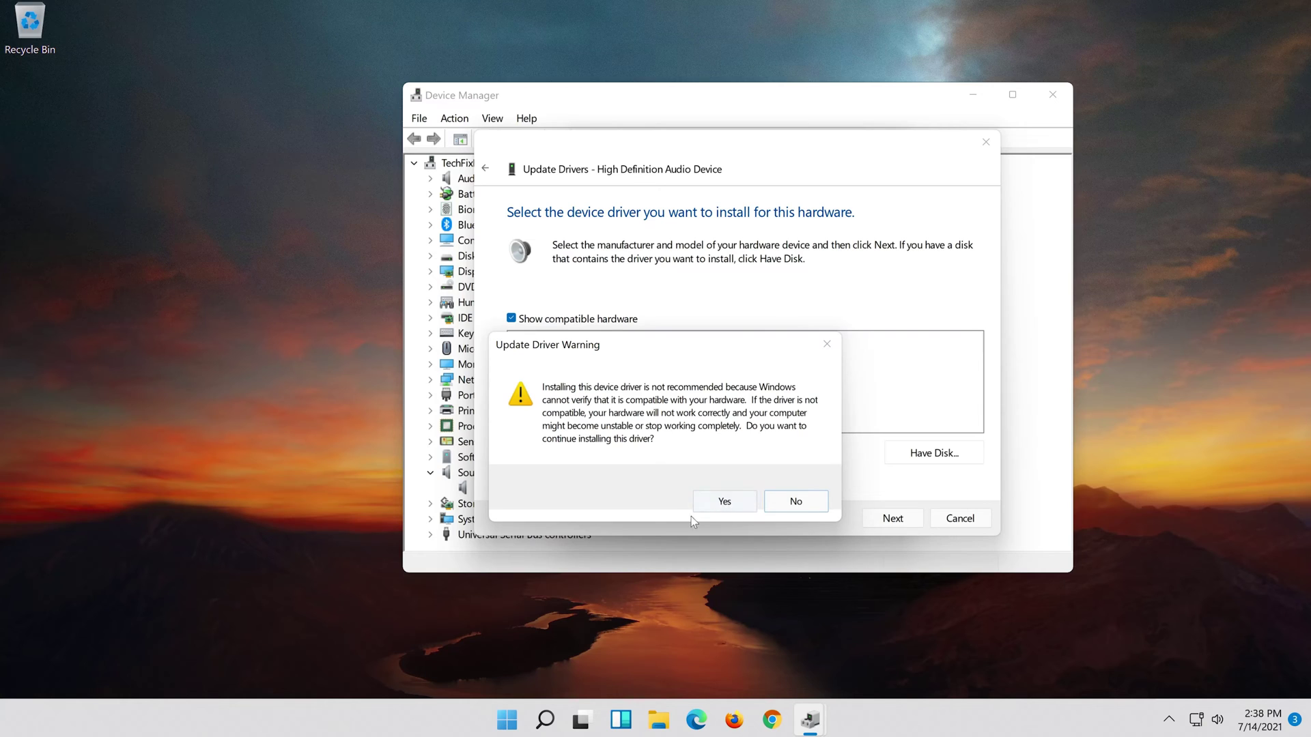
click(724, 502)
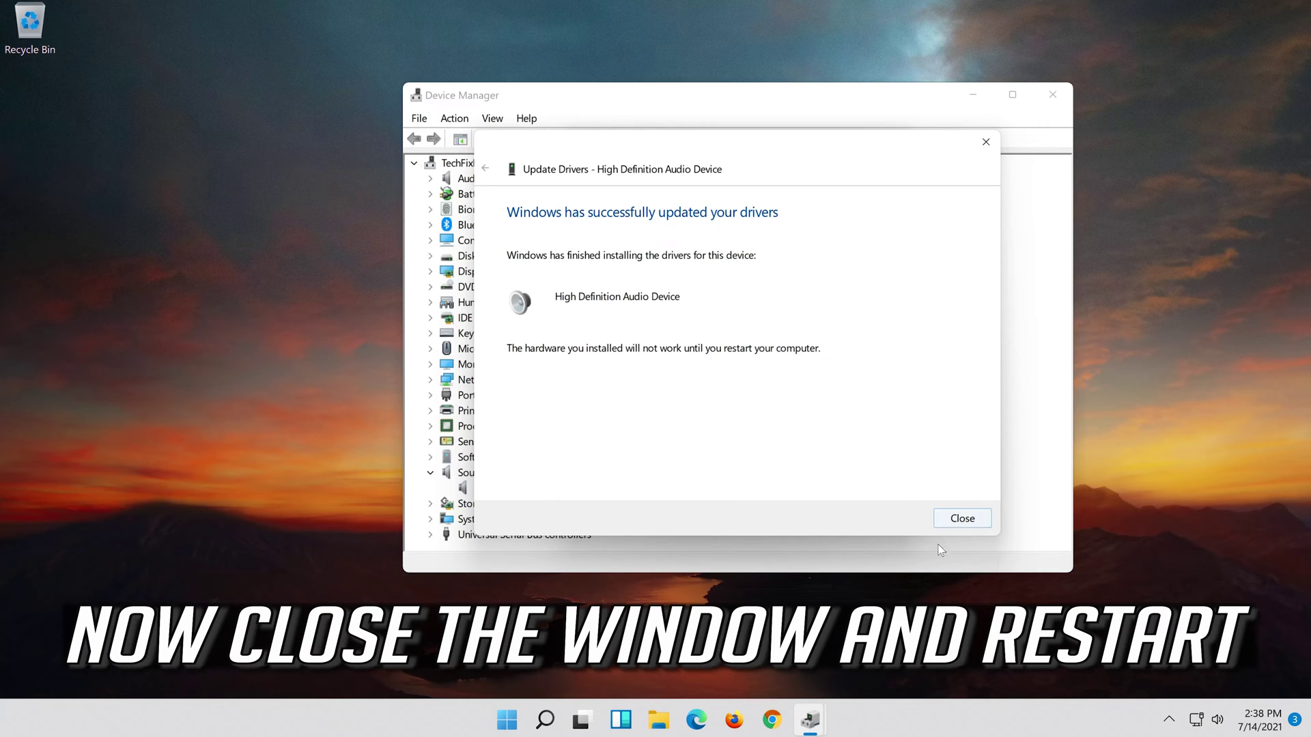
Step: Close the driver wizard and Properties, then accept the prompt to restart the PC
click(963, 519)
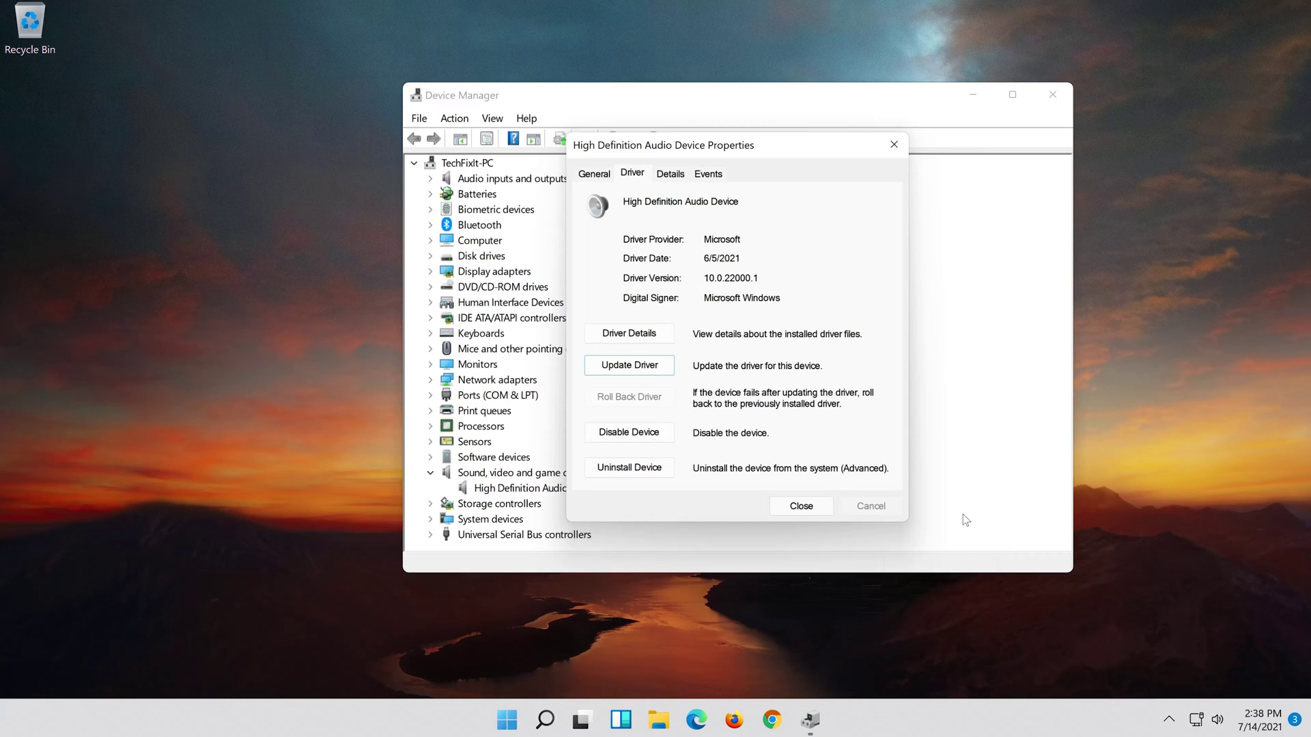
click(800, 507)
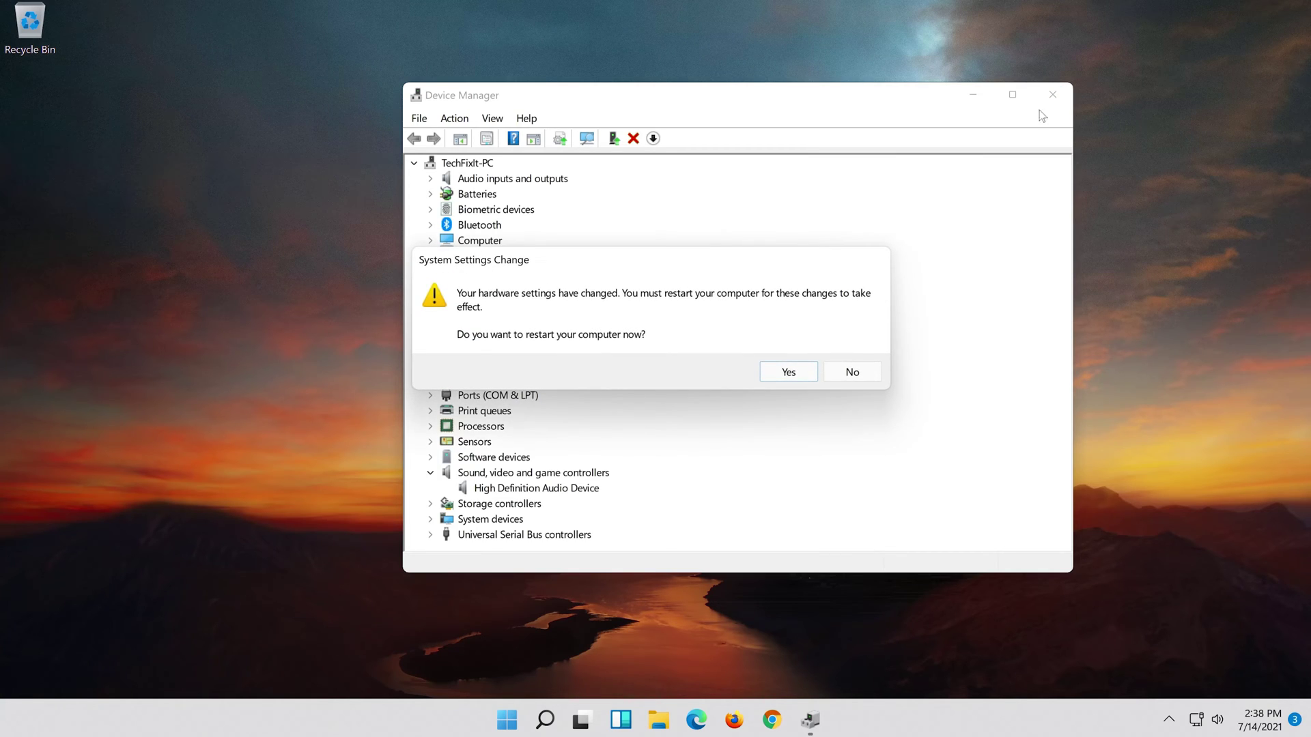
click(789, 372)
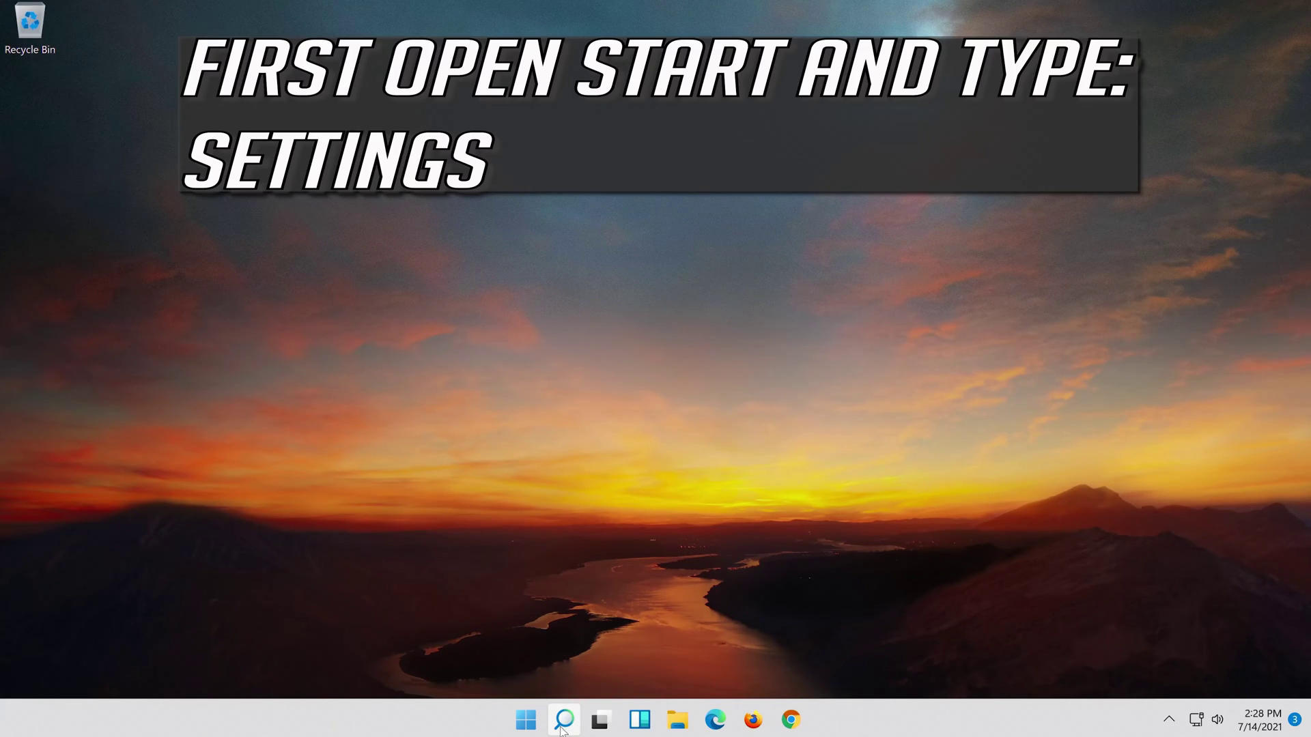
Step: Search Start for 'settings' and open the Settings app
click(563, 722)
text(settings)
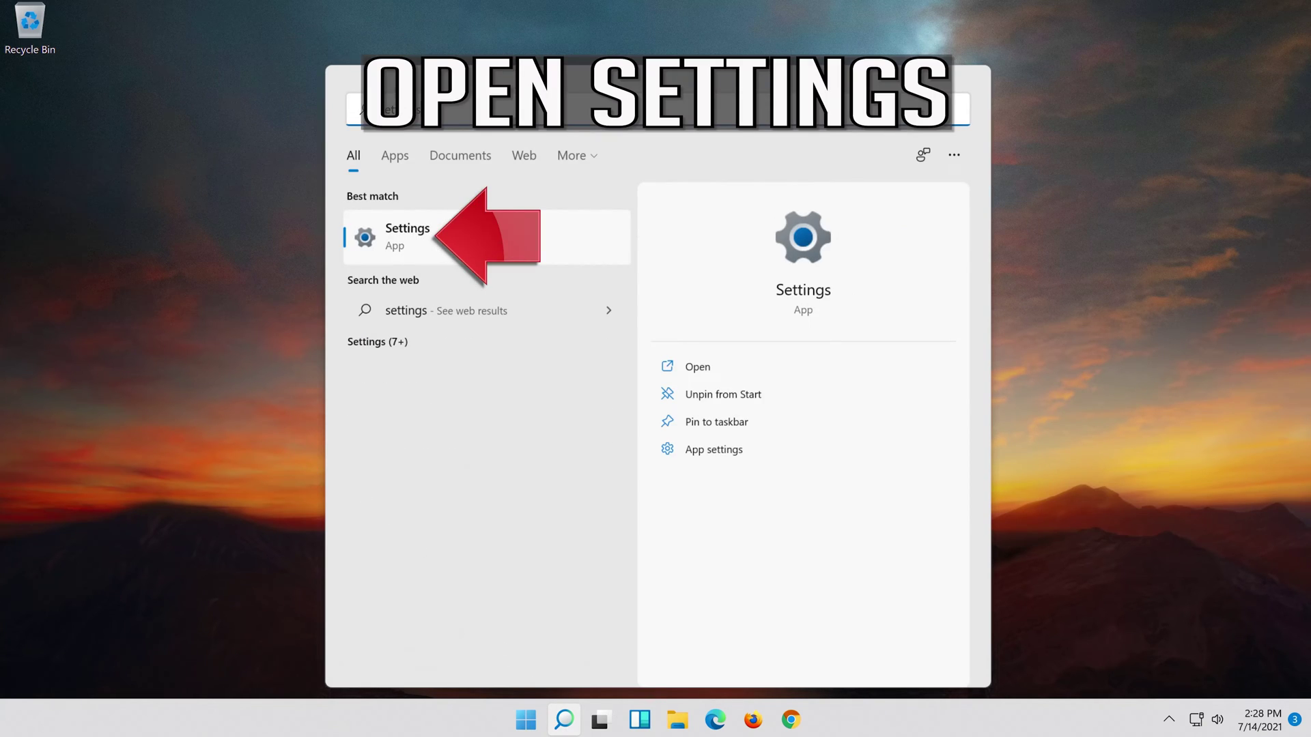
click(479, 243)
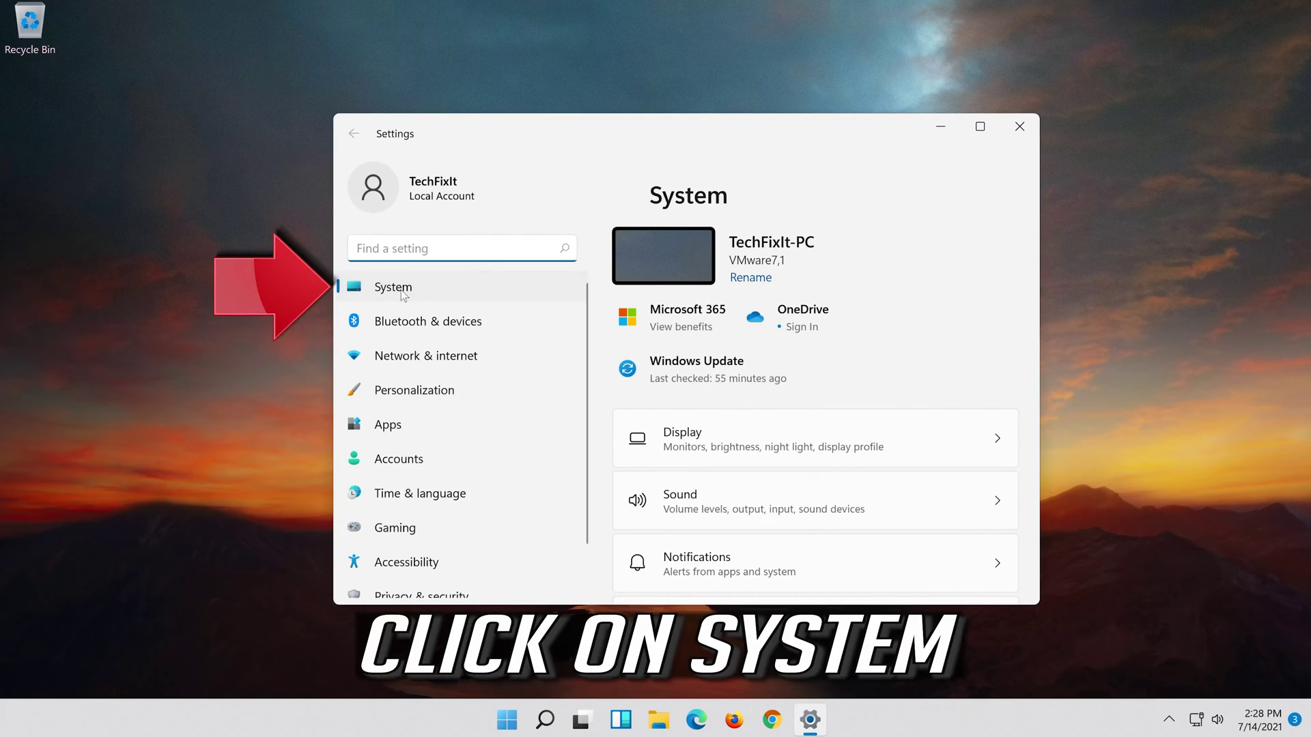
Step: Go to the System category and open its Troubleshoot page
click(437, 292)
scroll(743, 478, down, 5)
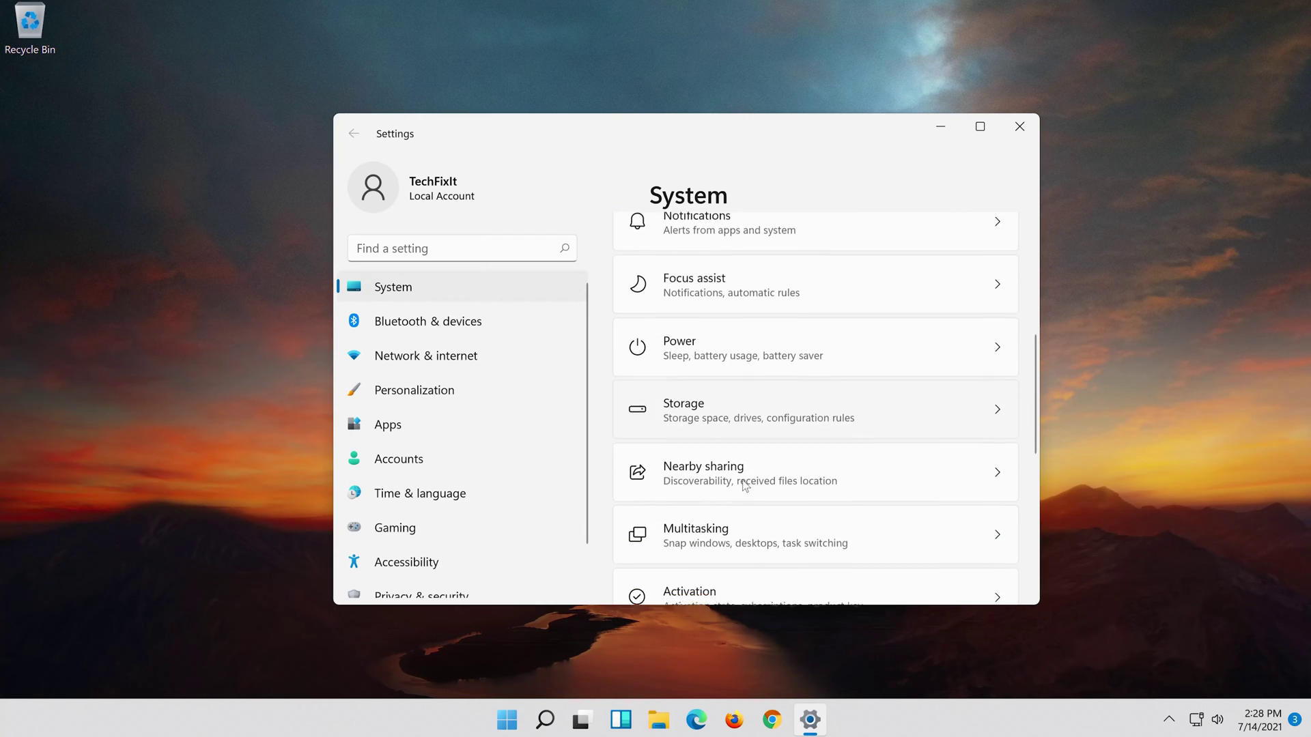
scroll(743, 486, down, 5)
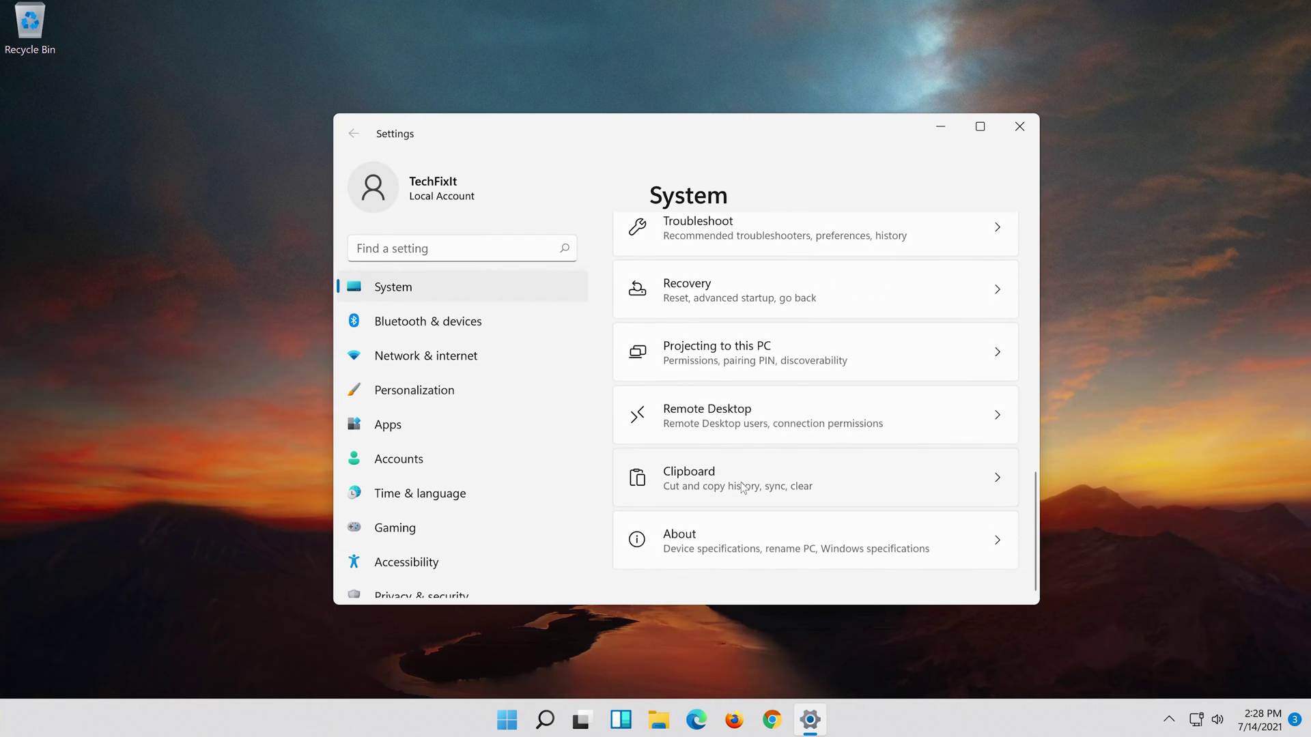
scroll(743, 486, up, 3)
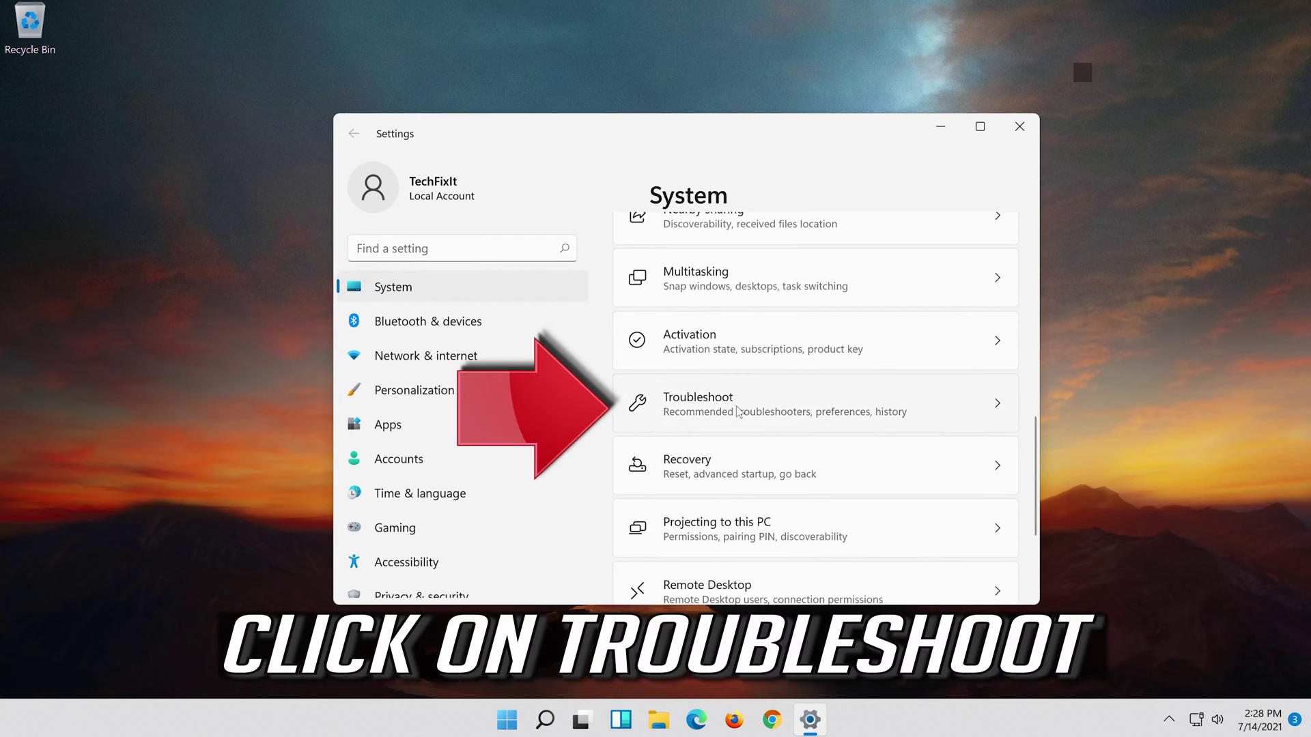
click(814, 410)
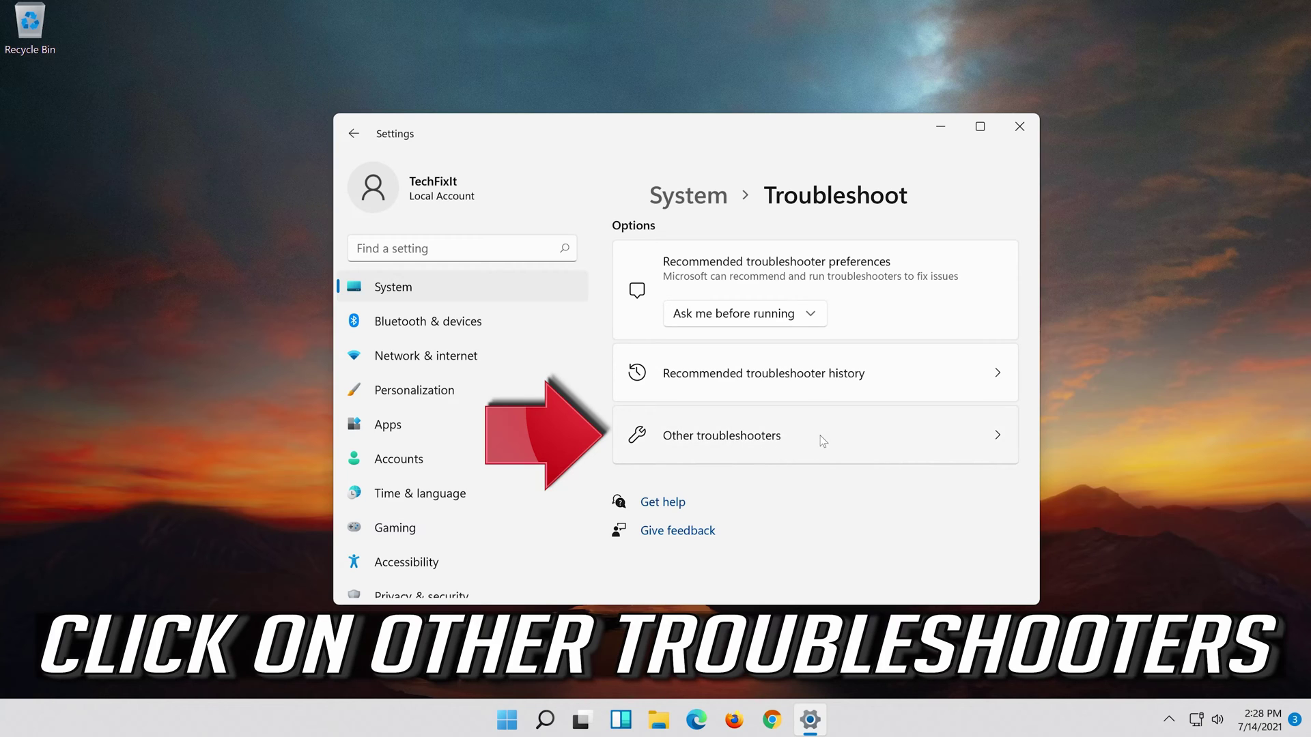
Step: Run the Playing Audio troubleshooter from the Other troubleshooters list
click(823, 441)
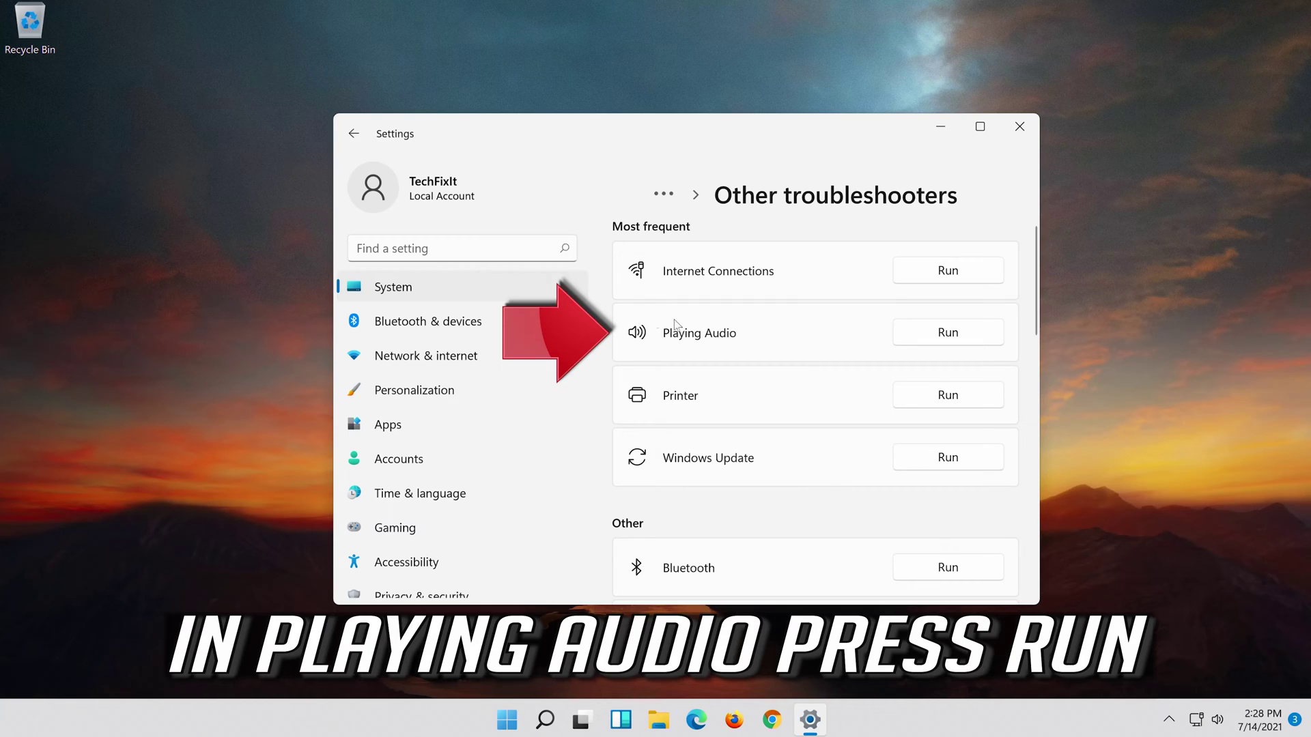
click(934, 341)
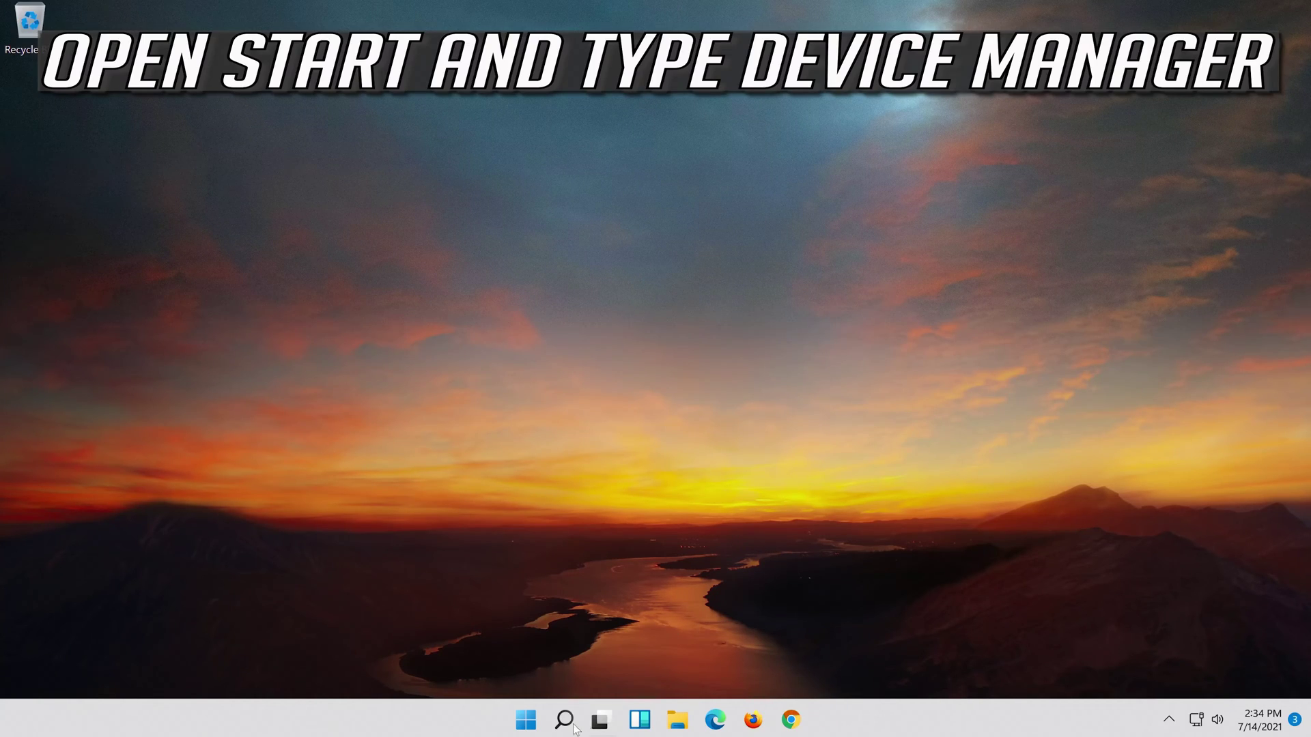
Step: Search Start again for 'device manager' and launch Device Manager
click(557, 727)
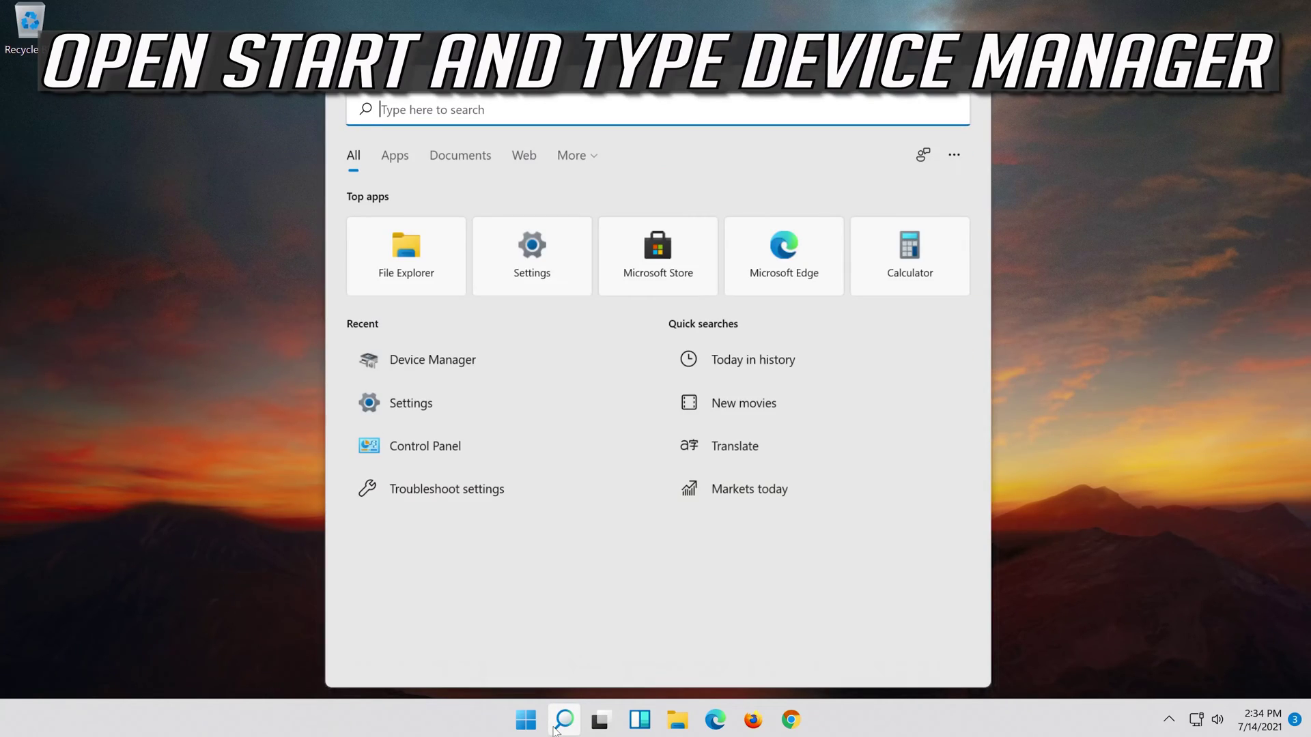
text(device mana)
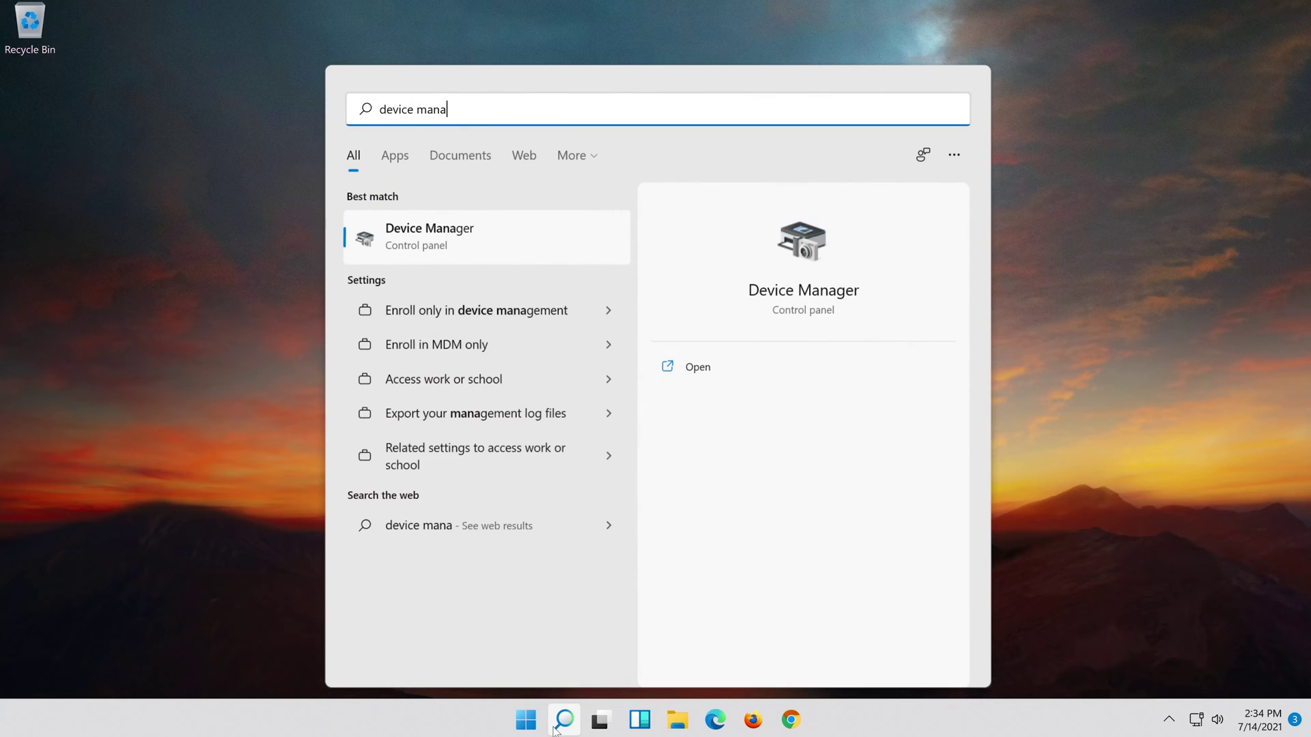
text(ger)
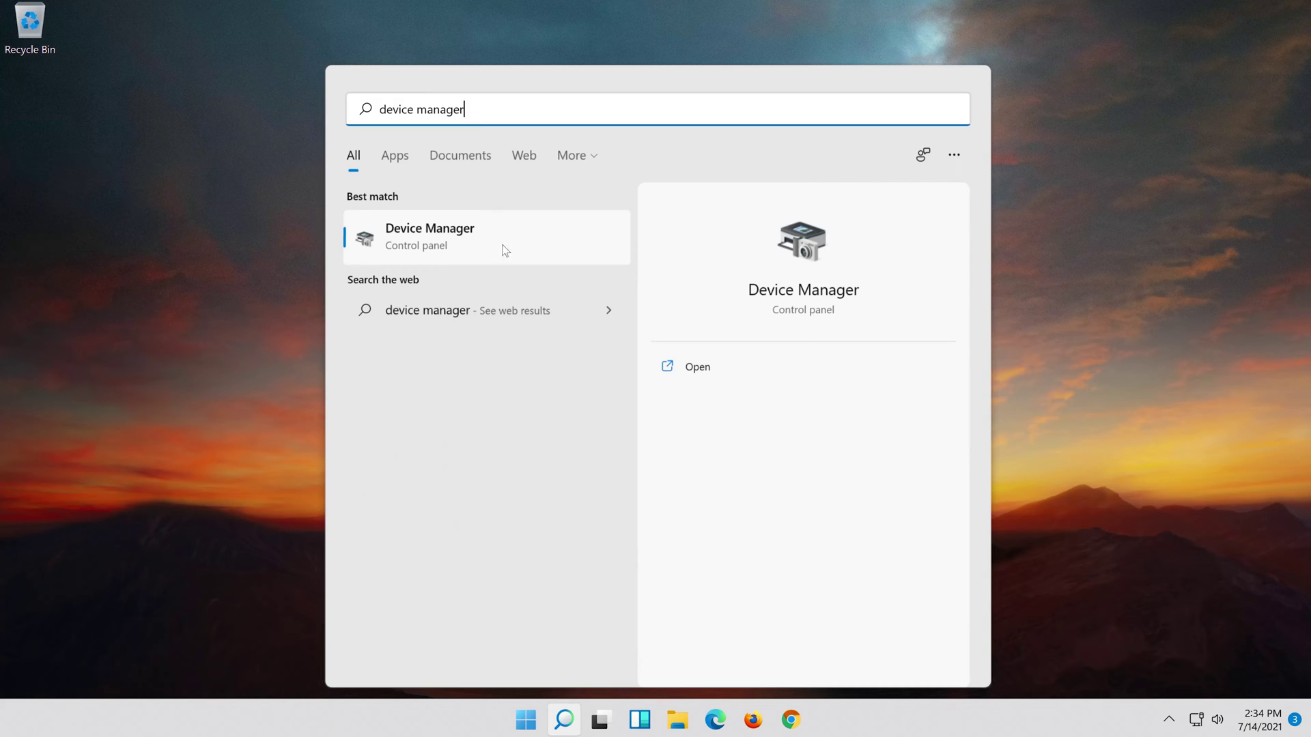
click(453, 242)
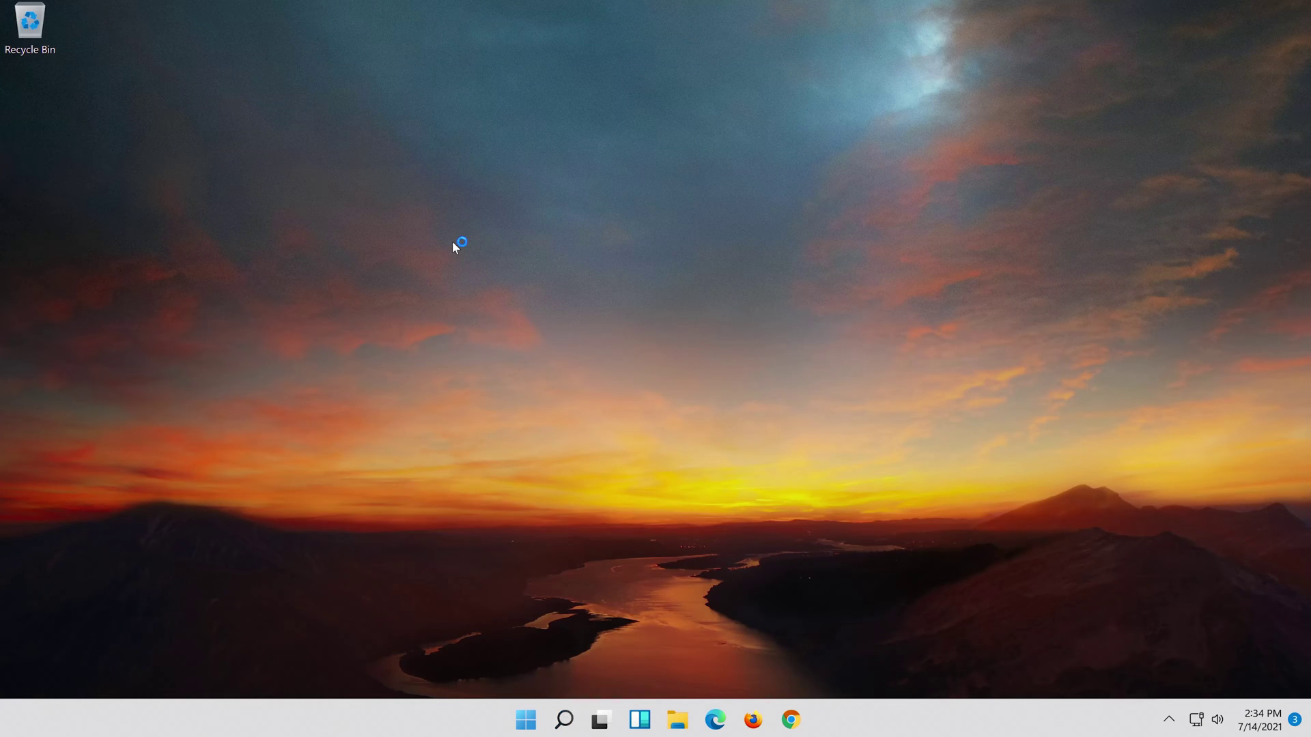
Step: Centre the window and bring up High Definition Audio Device's context menu under Sound, video and game controllers
drag(234, 154, 525, 161)
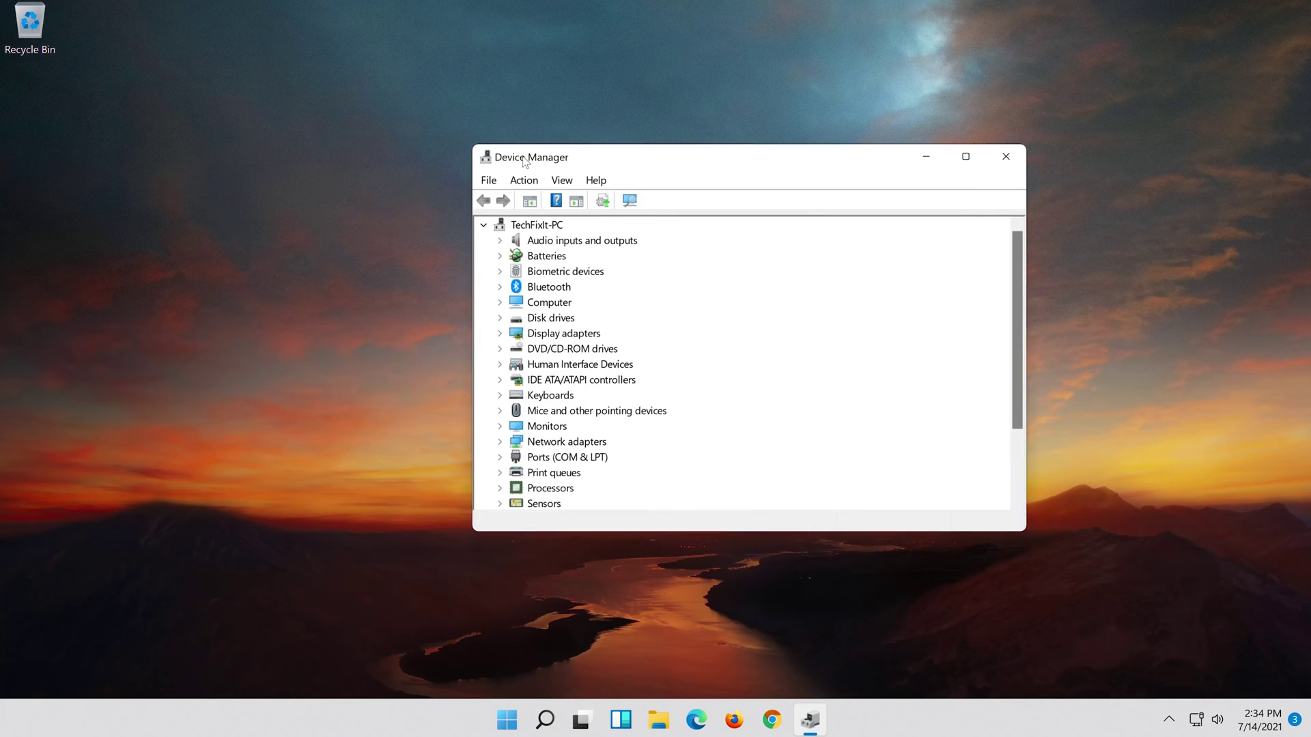
scroll(676, 365, down, 2)
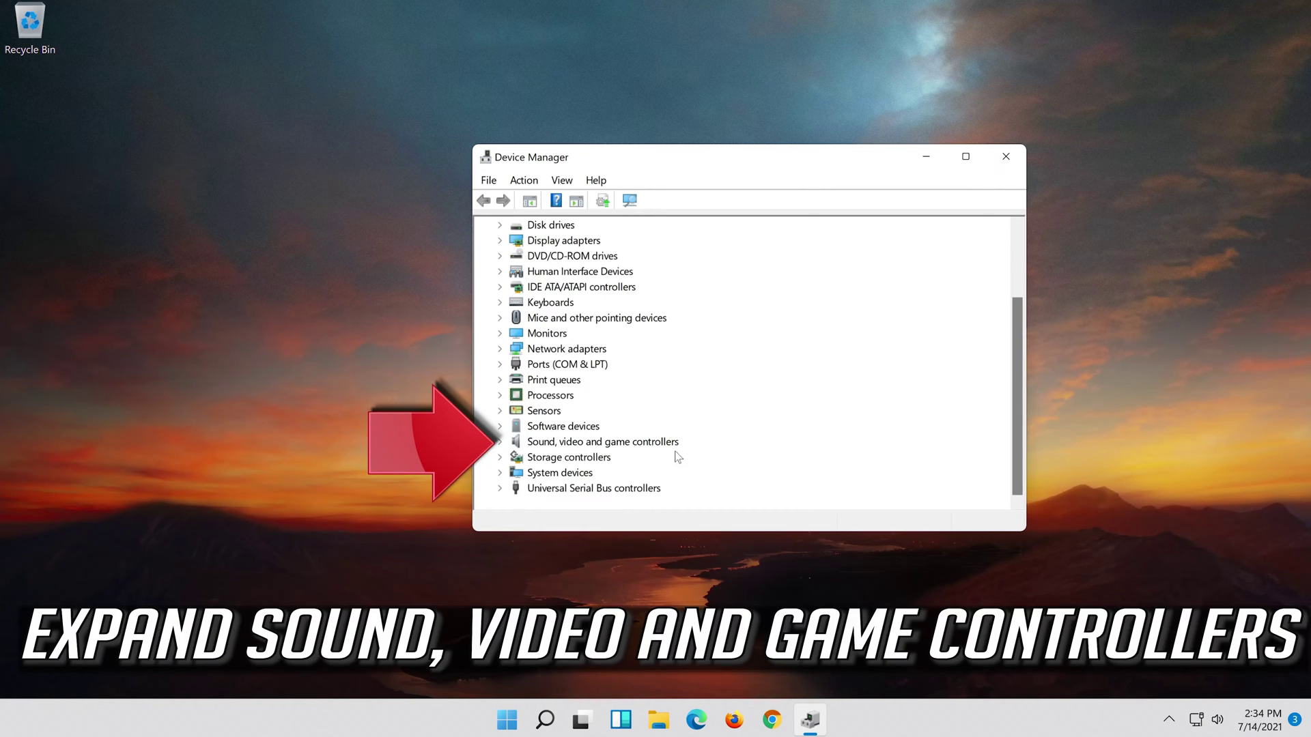
click(500, 444)
click(648, 440)
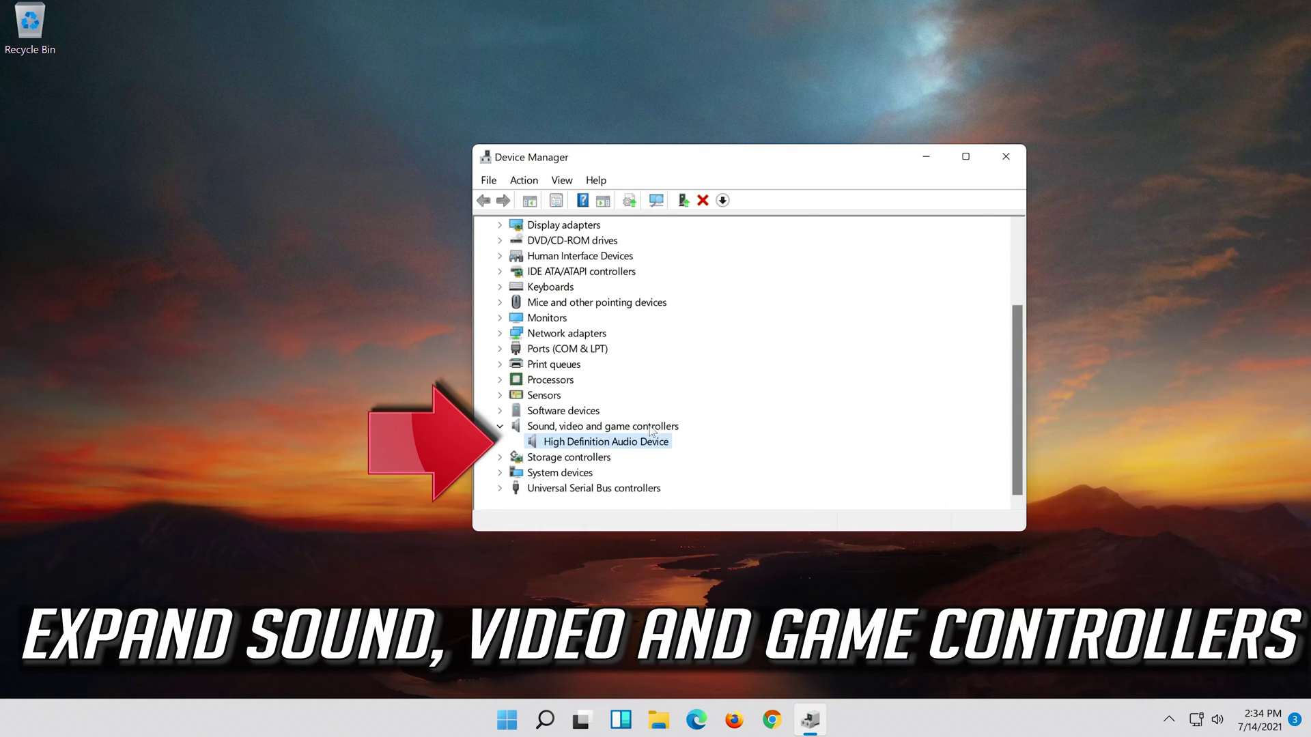
right_click(605, 444)
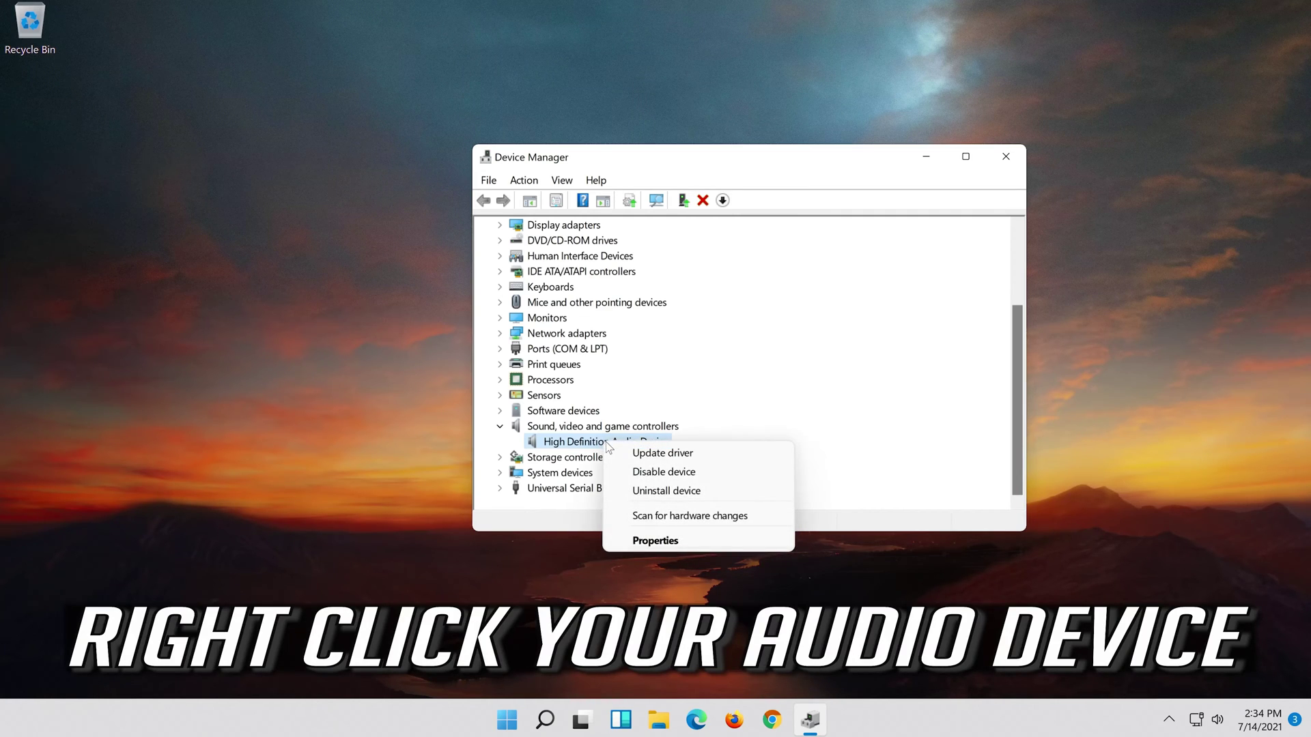
Step: Uninstall the High Definition Audio Device from its Driver properties and confirm the removal
click(674, 541)
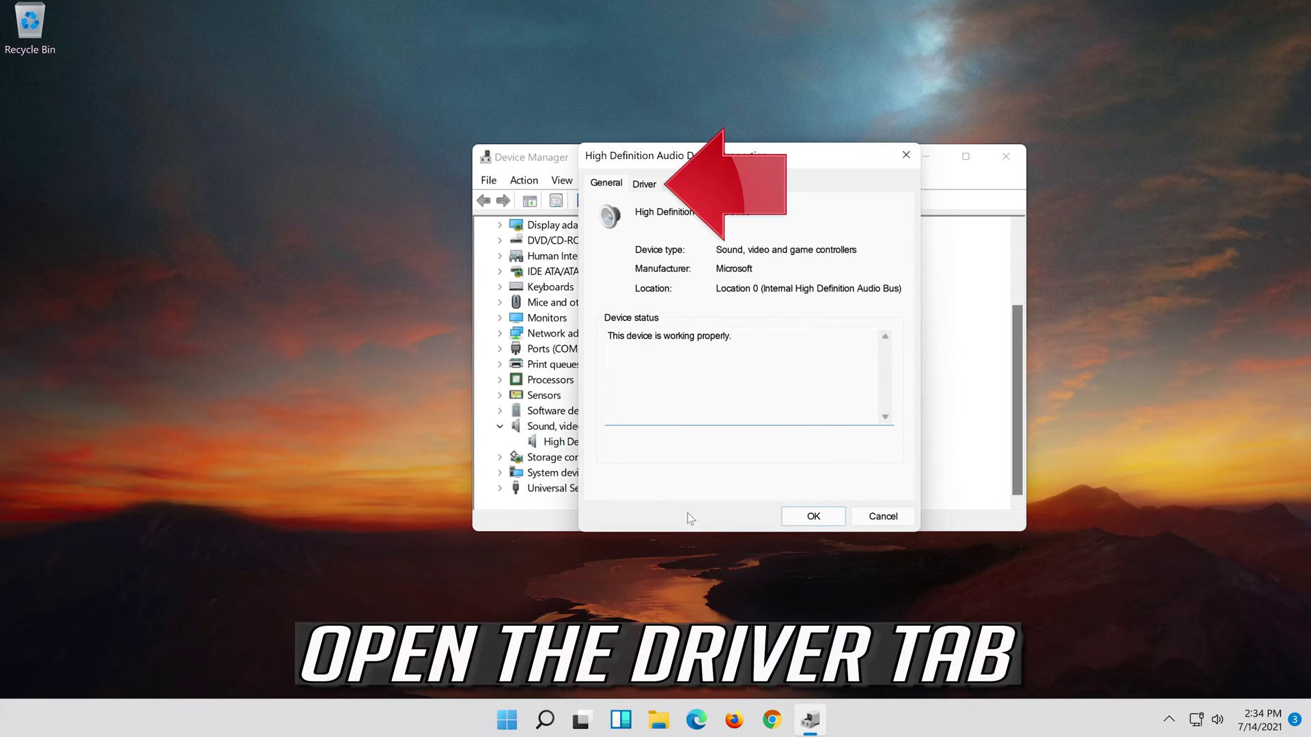
click(634, 190)
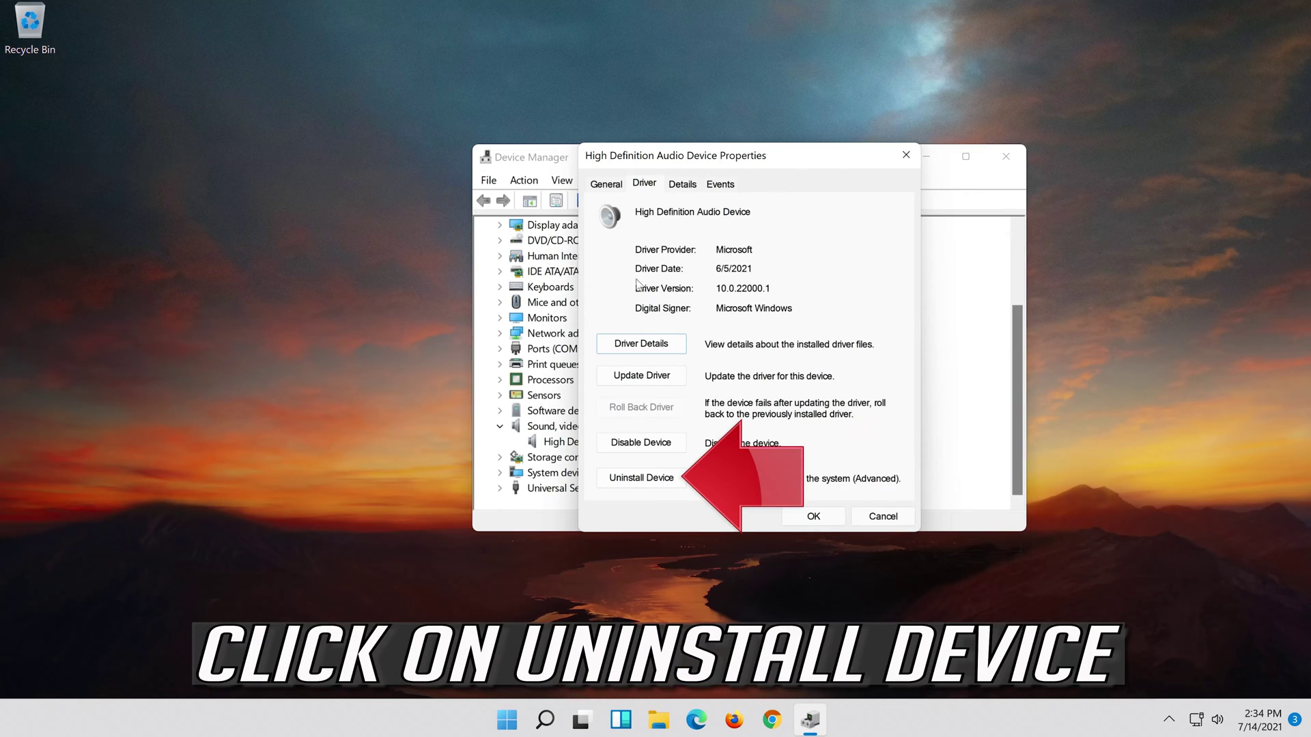
click(650, 481)
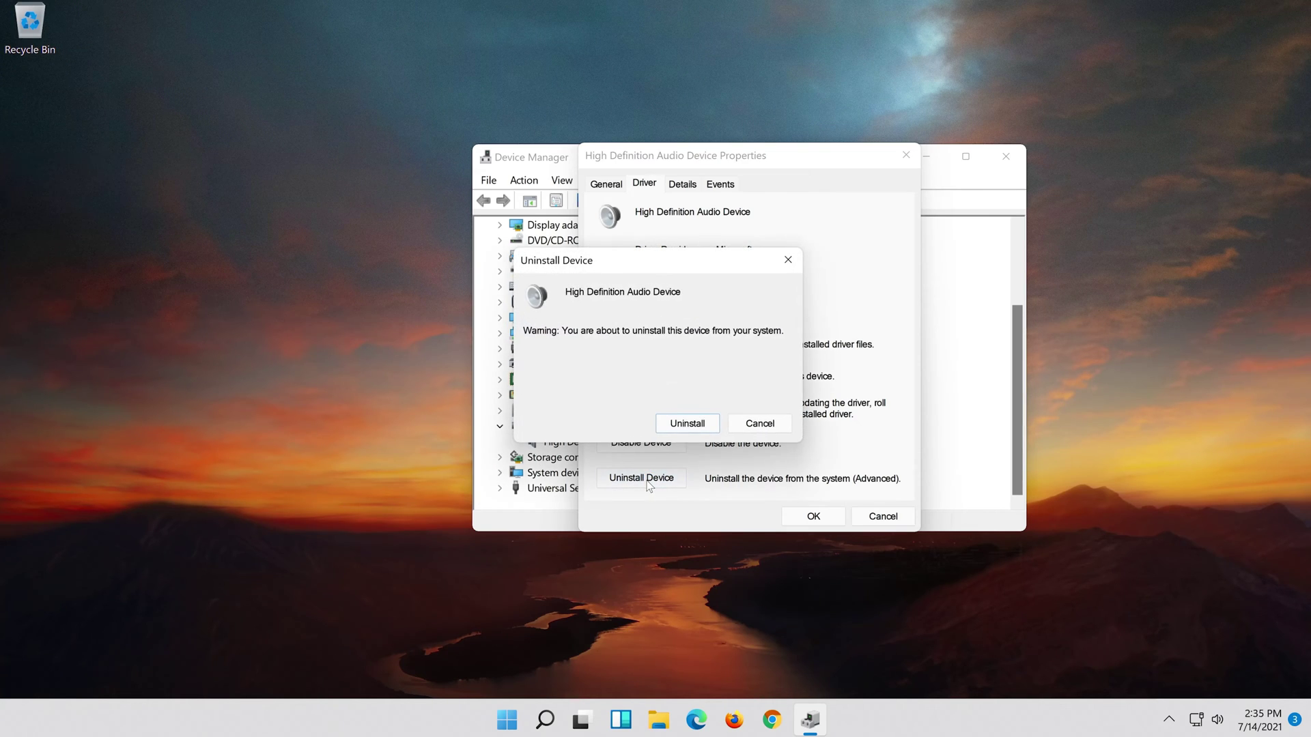
click(693, 427)
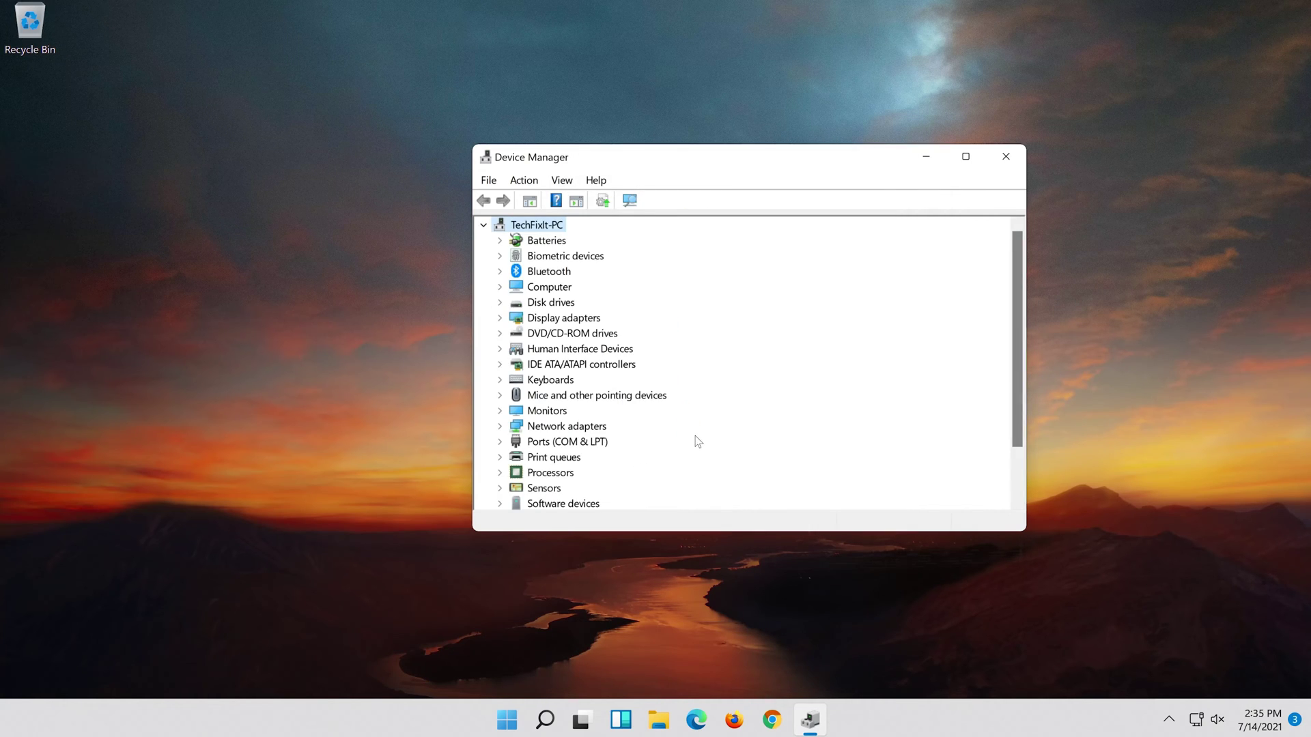
Step: Close Device Manager and choose Restart from the Start menu's power options
click(1006, 156)
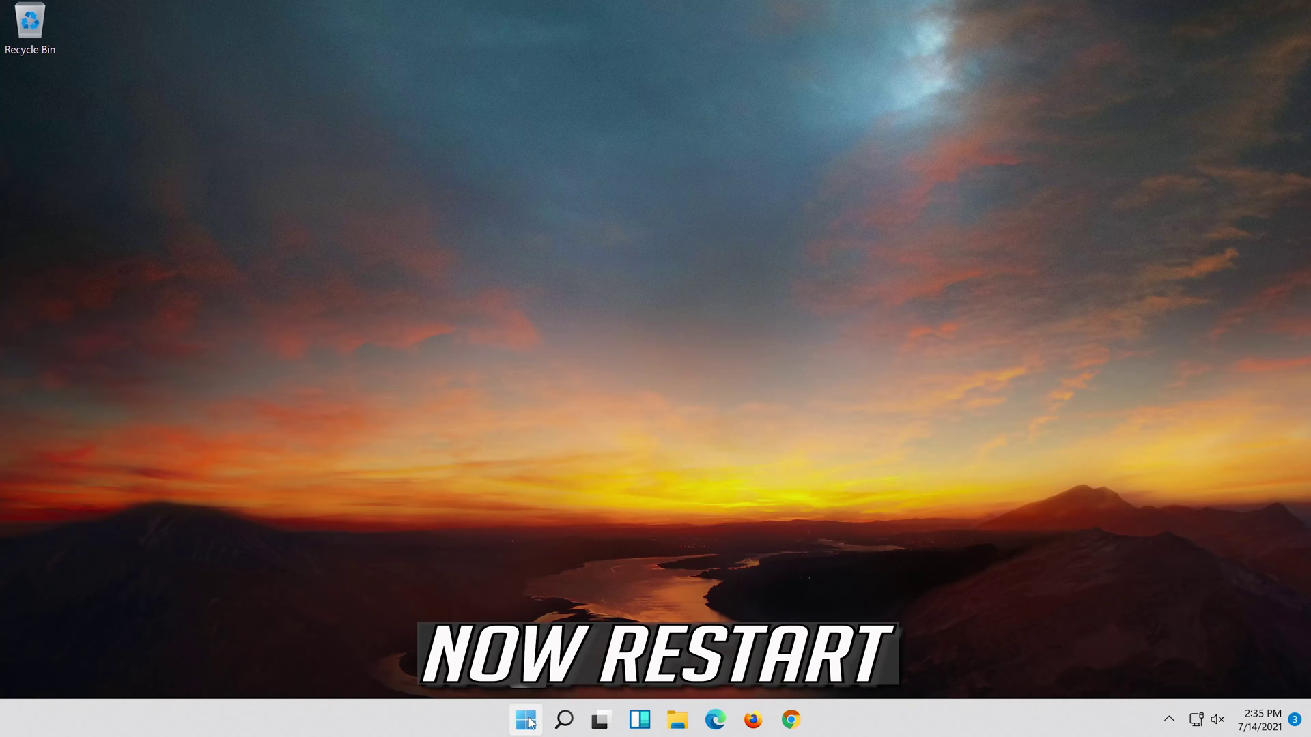
click(529, 722)
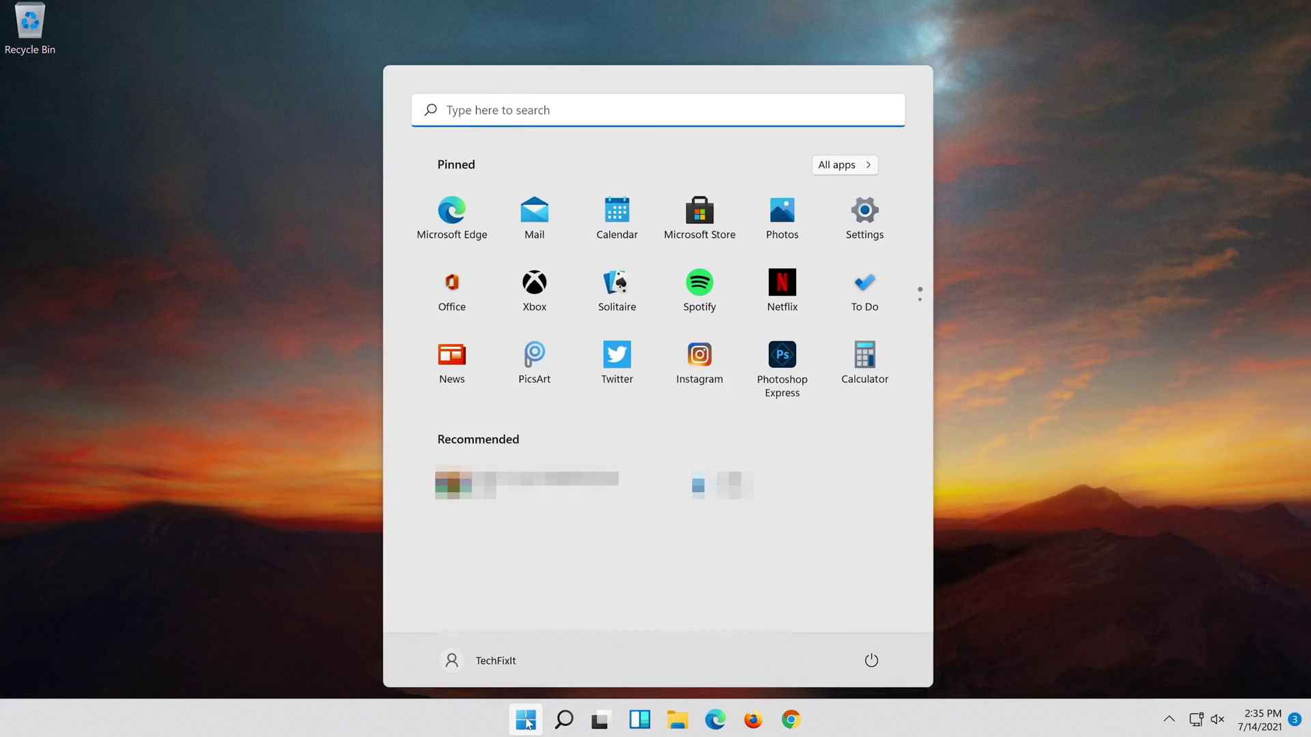
click(871, 660)
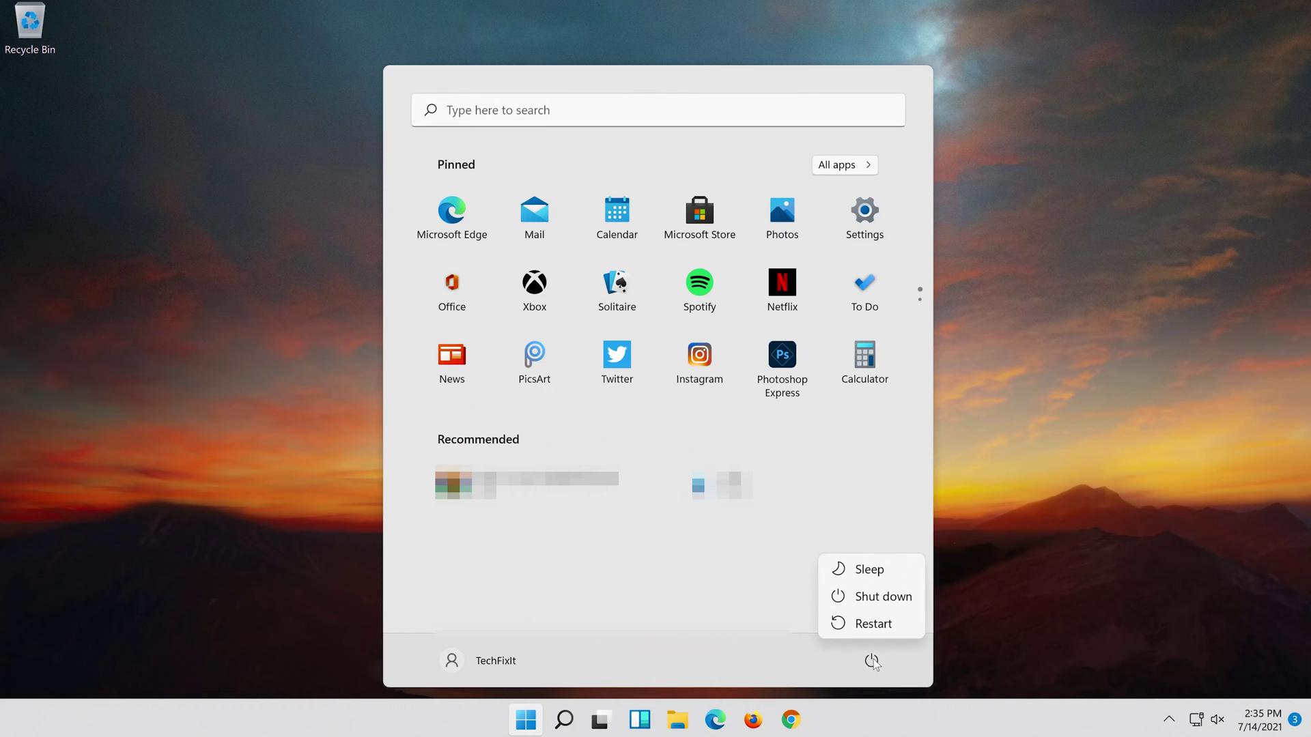
click(887, 632)
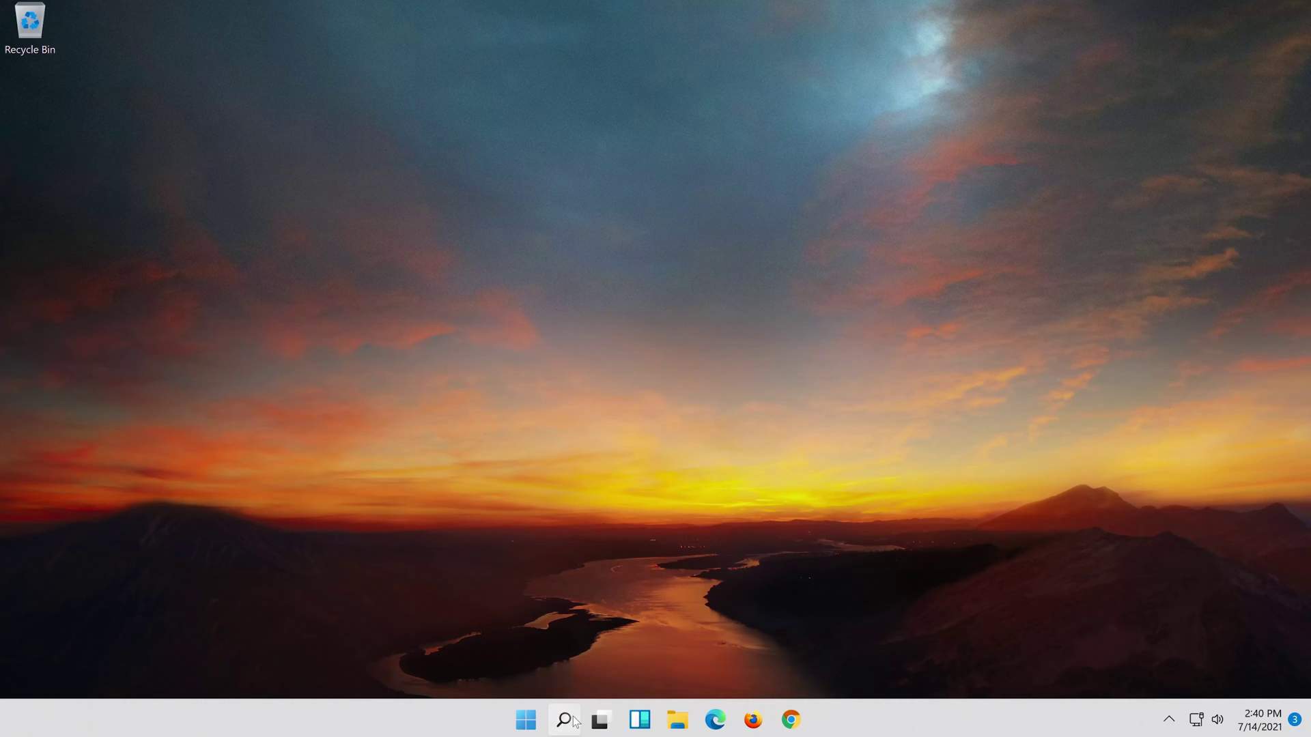
Step: Search 'device manager' from the taskbar so Device Manager shows as best match
click(572, 720)
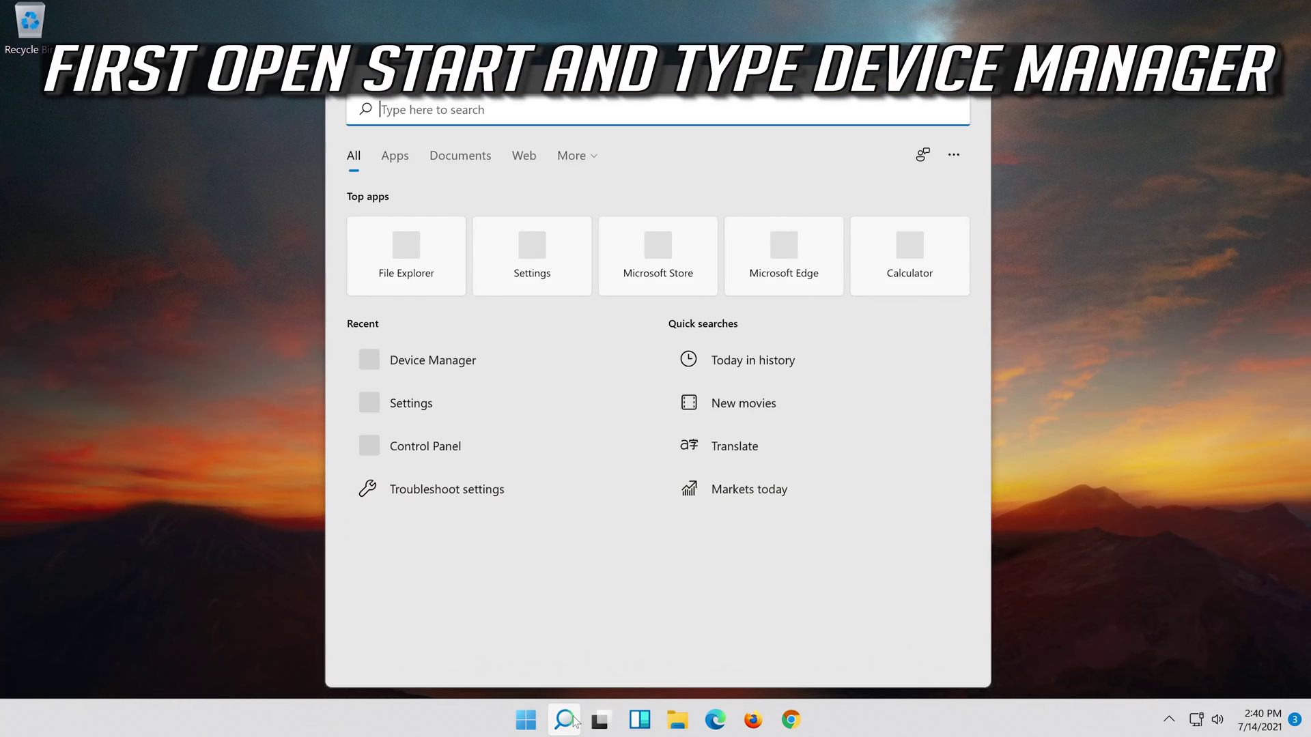
text(devi)
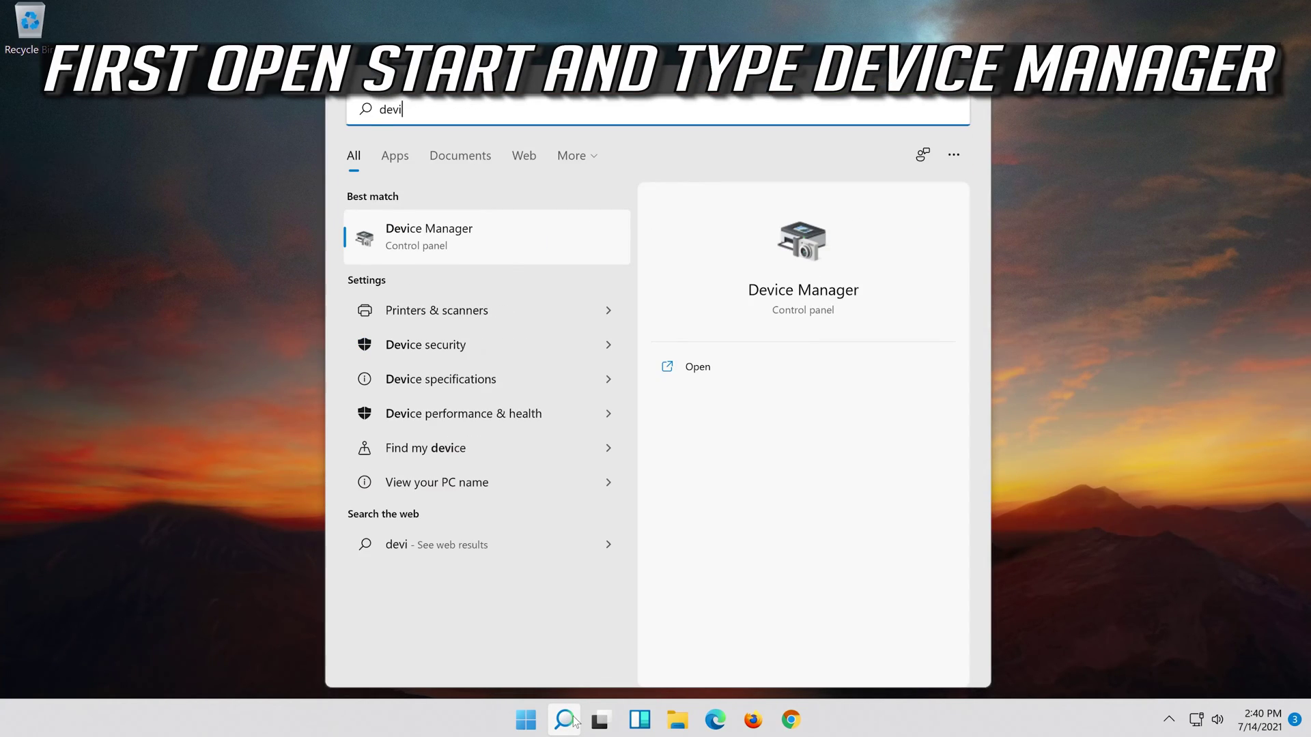
text(ce manager)
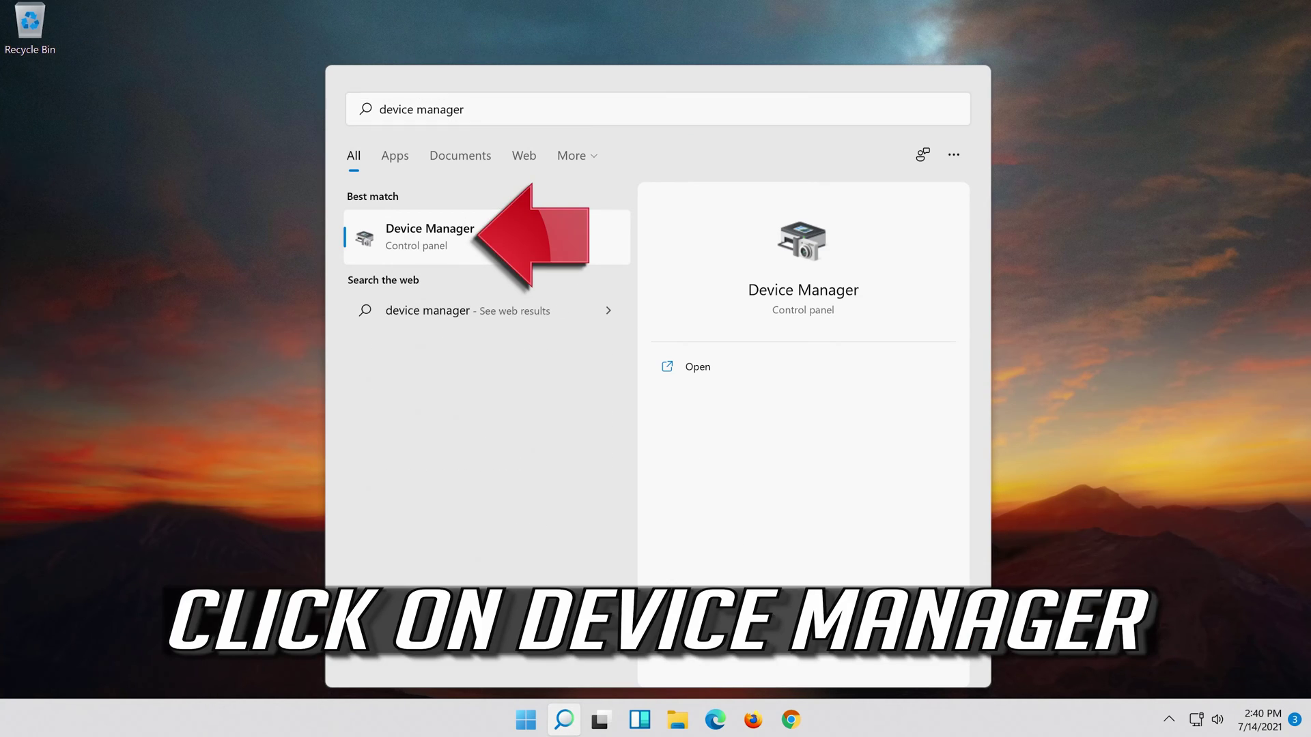
Step: Launch Device Manager, centre it, and open High Definition Audio Device Properties under Sound, video and game controllers
click(544, 246)
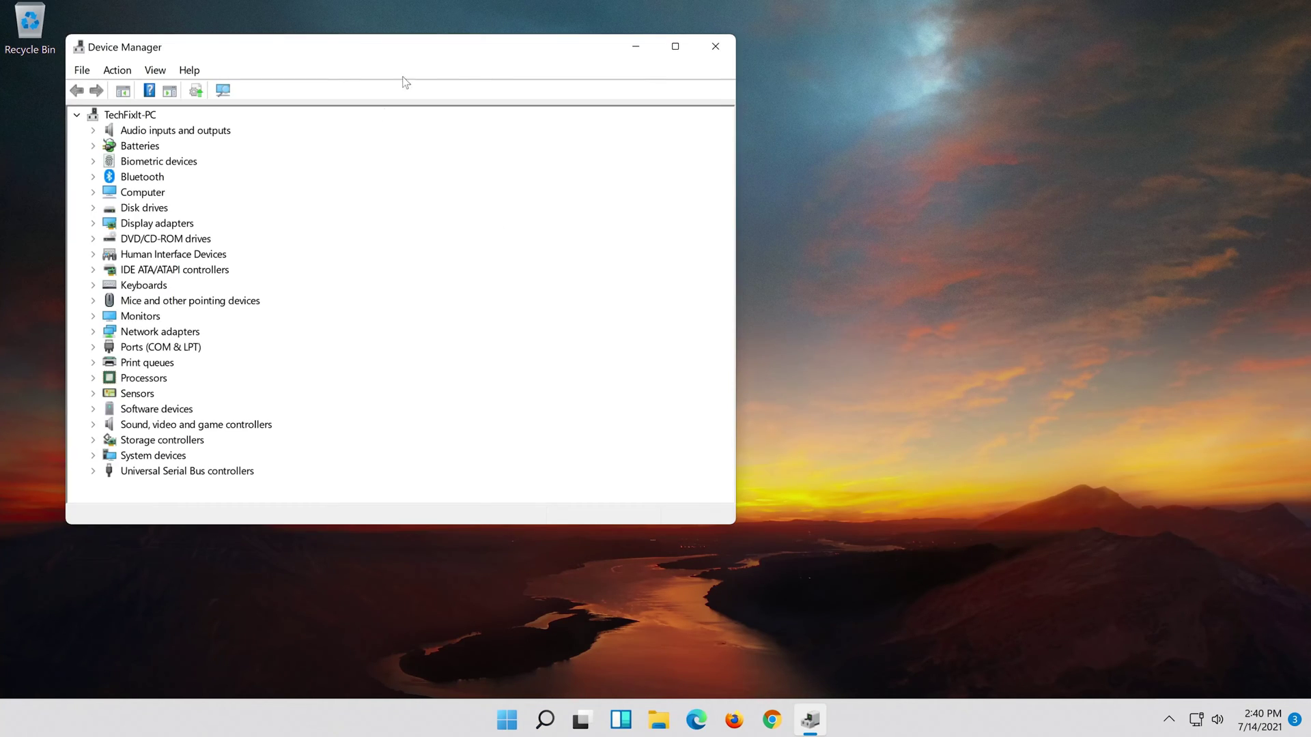
drag(417, 52, 735, 69)
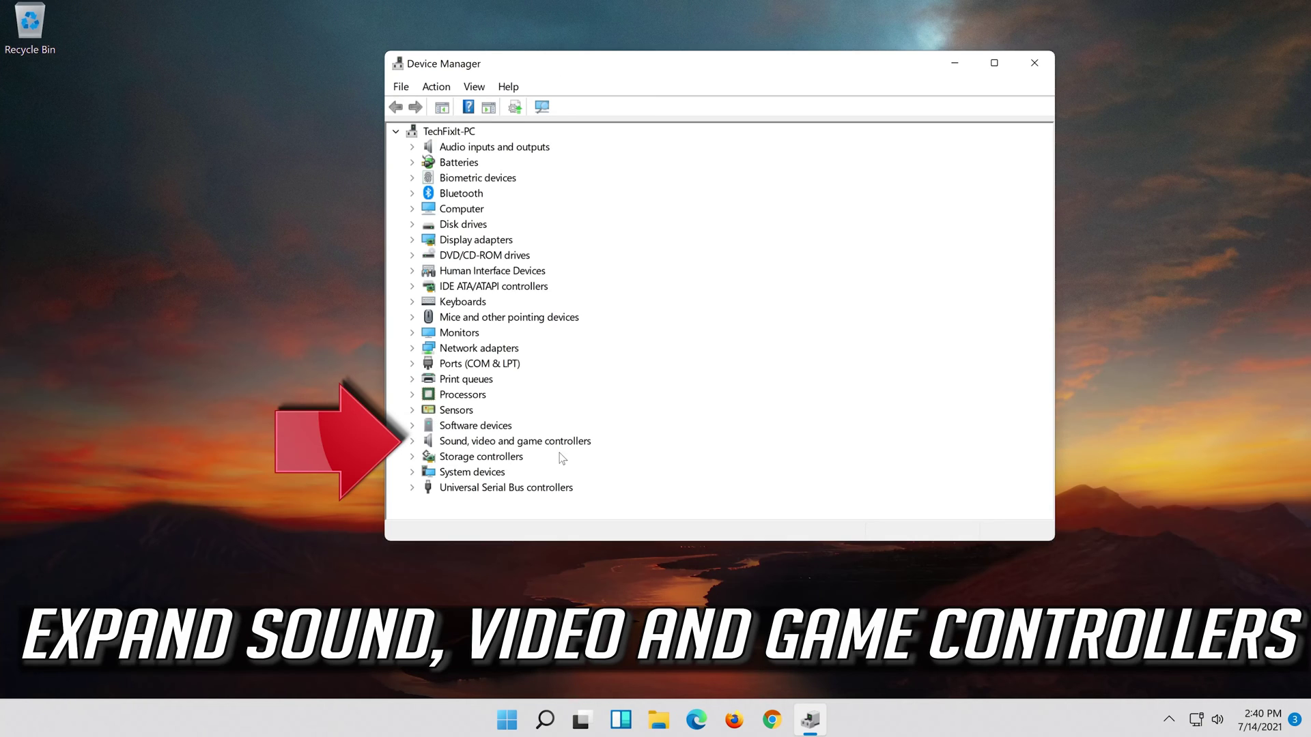
click(412, 441)
click(449, 457)
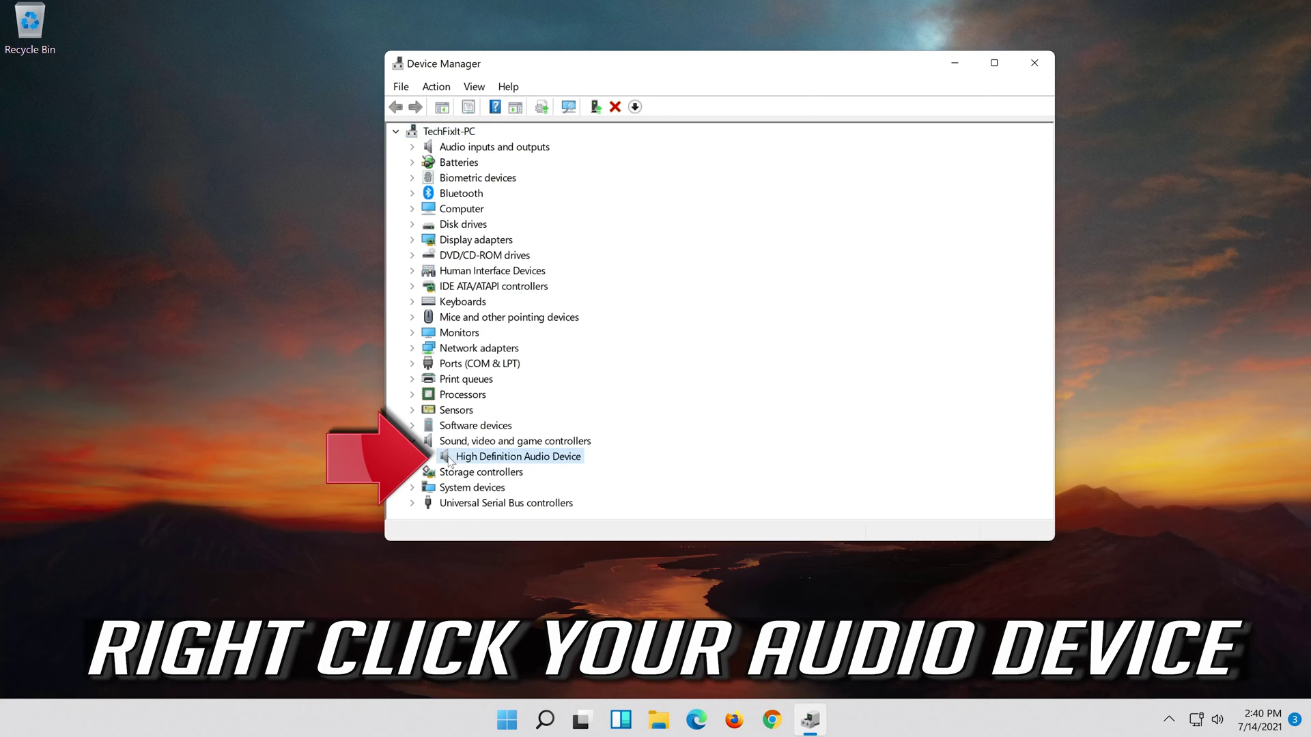
right_click(548, 462)
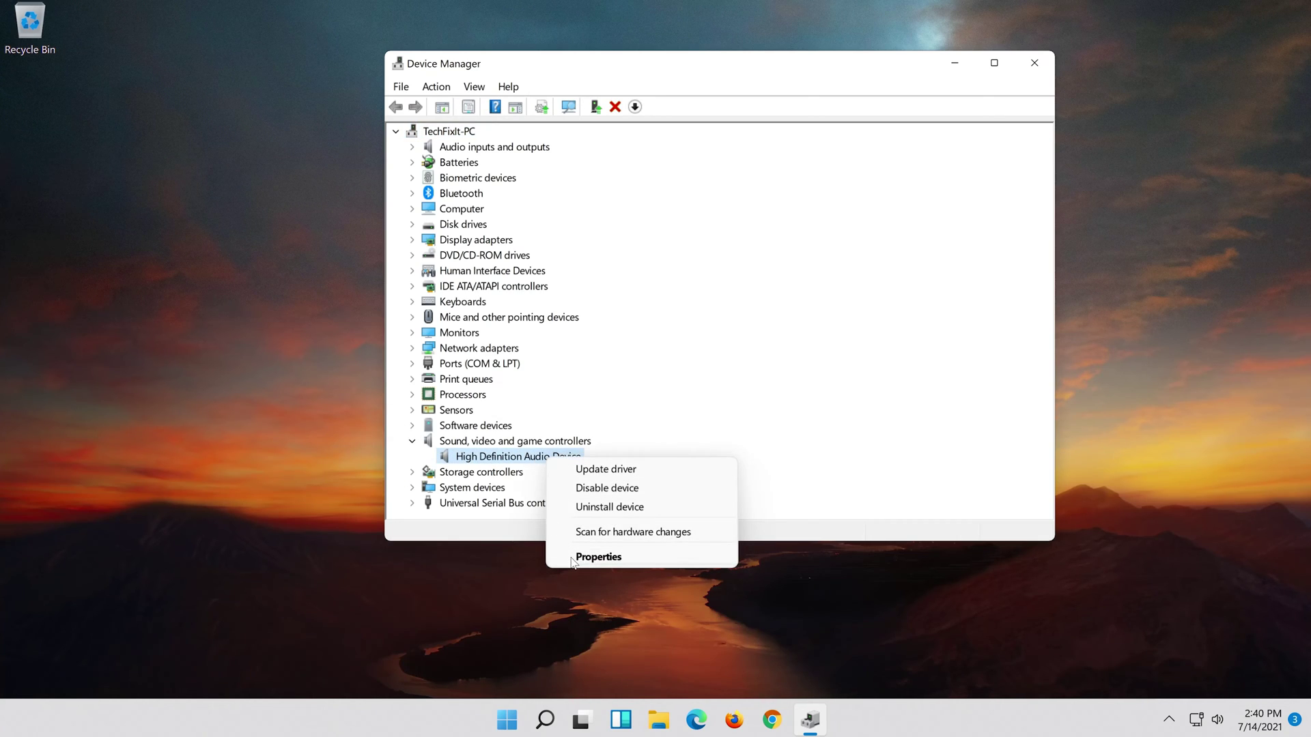
click(638, 555)
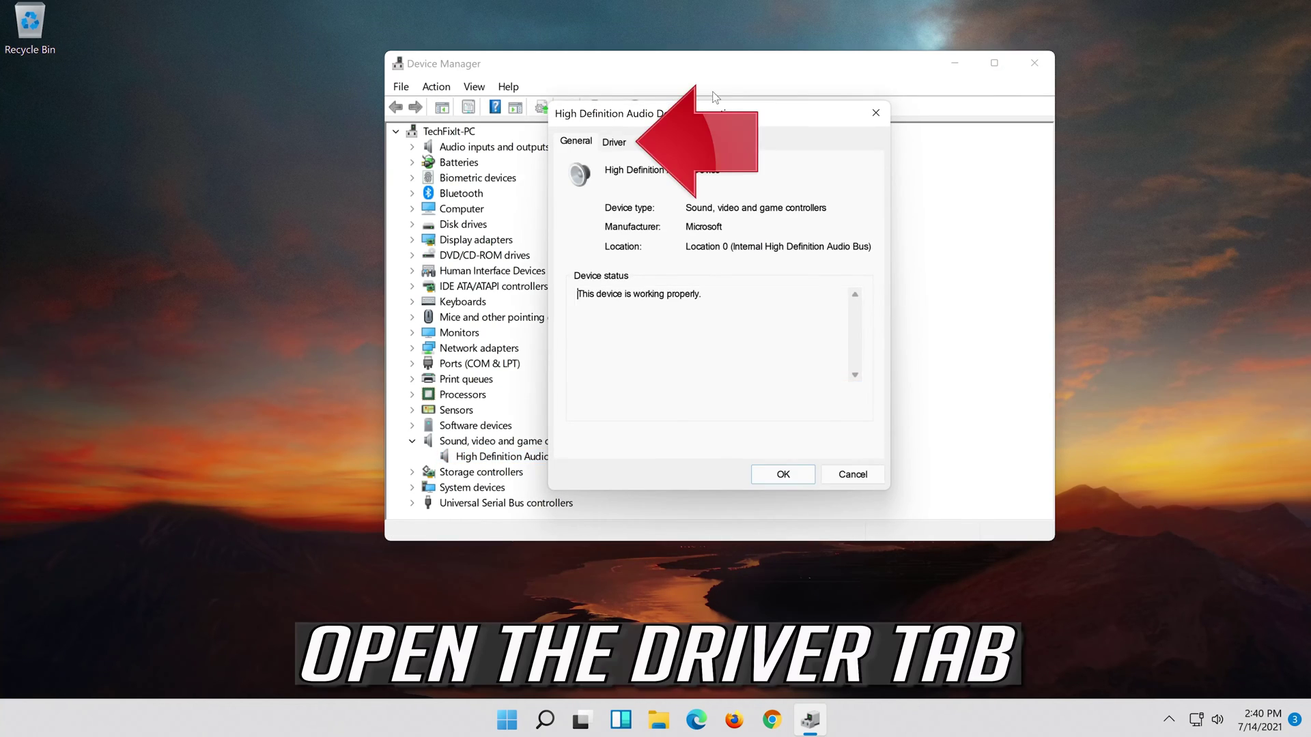
Step: Start Update Driver from the High Definition Audio Device's Driver tab
click(615, 143)
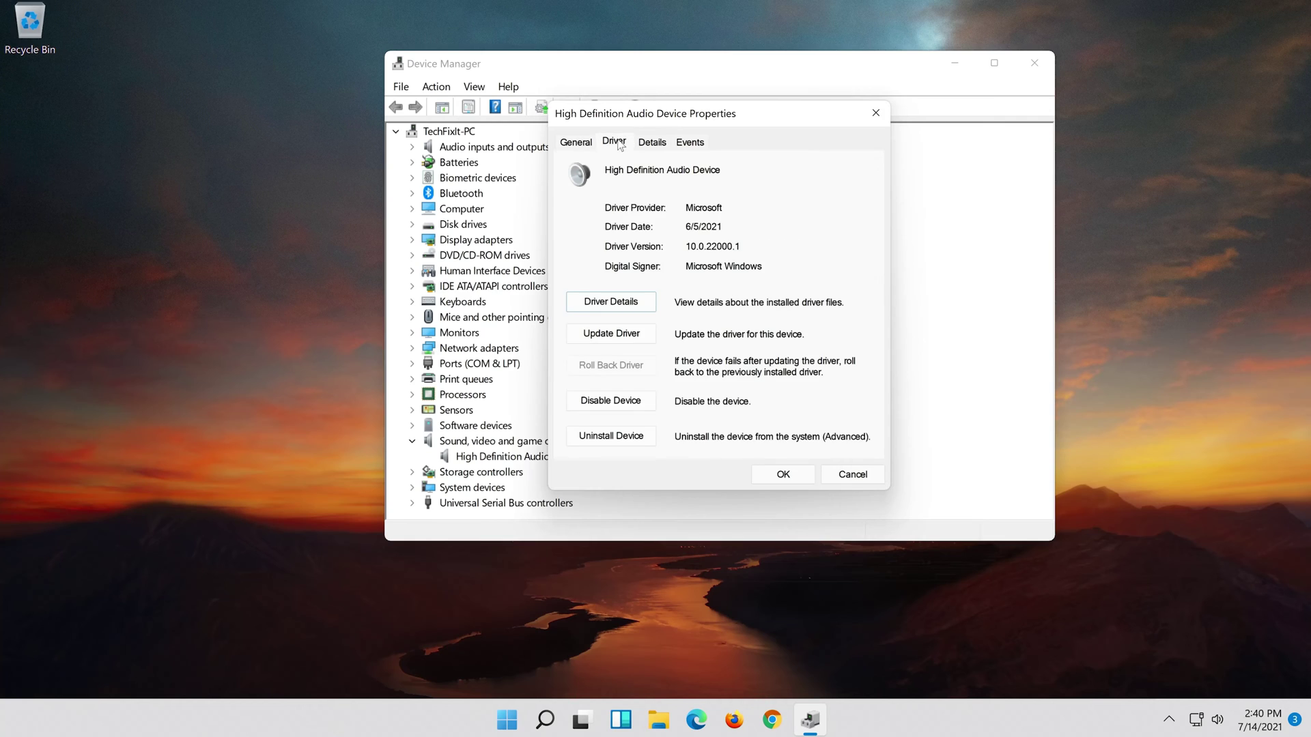
click(611, 335)
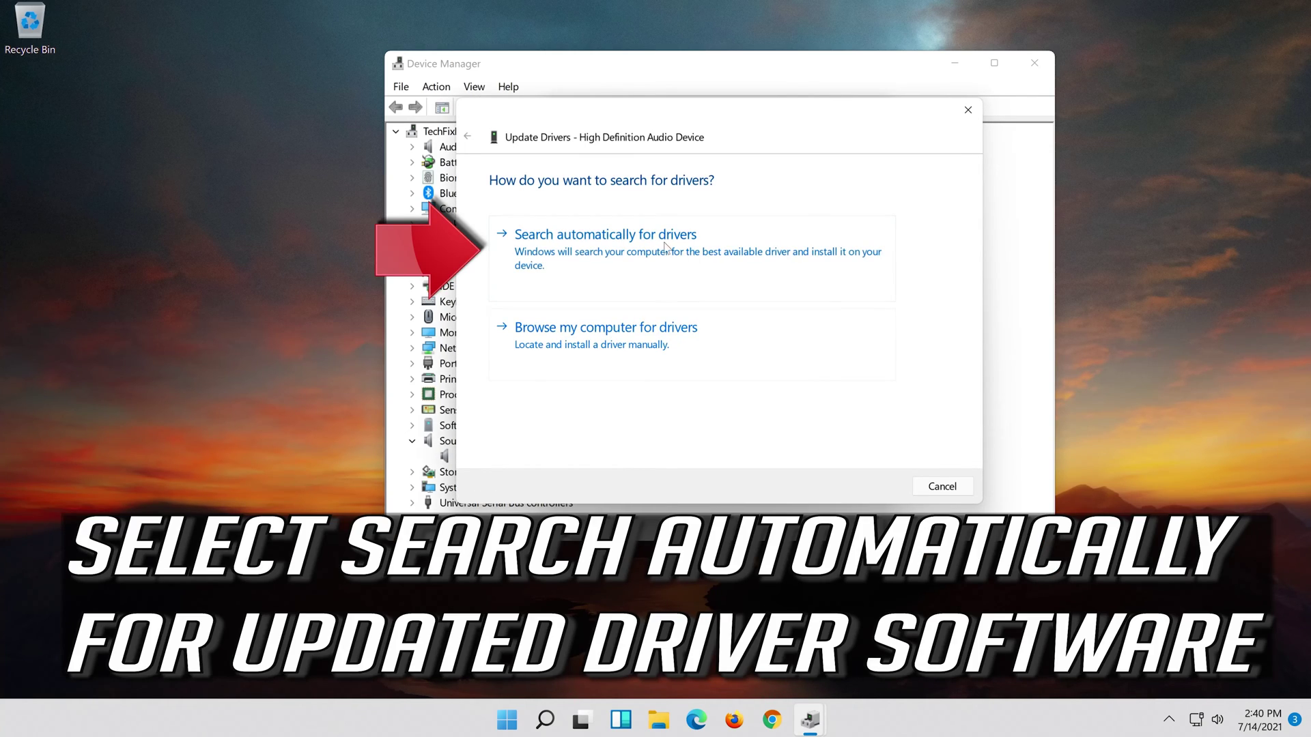
Step: Let Windows search automatically for drivers, then close the wizard once it reports the best drivers are installed
click(718, 263)
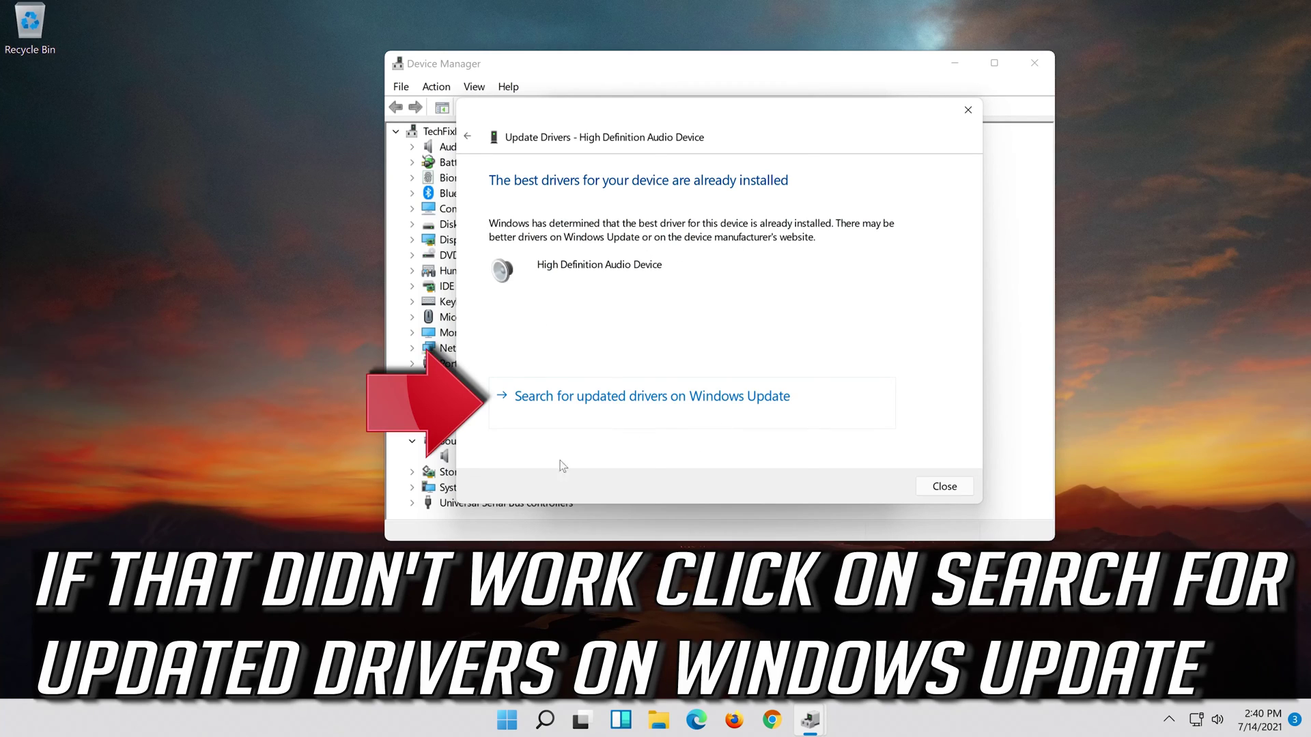
click(702, 415)
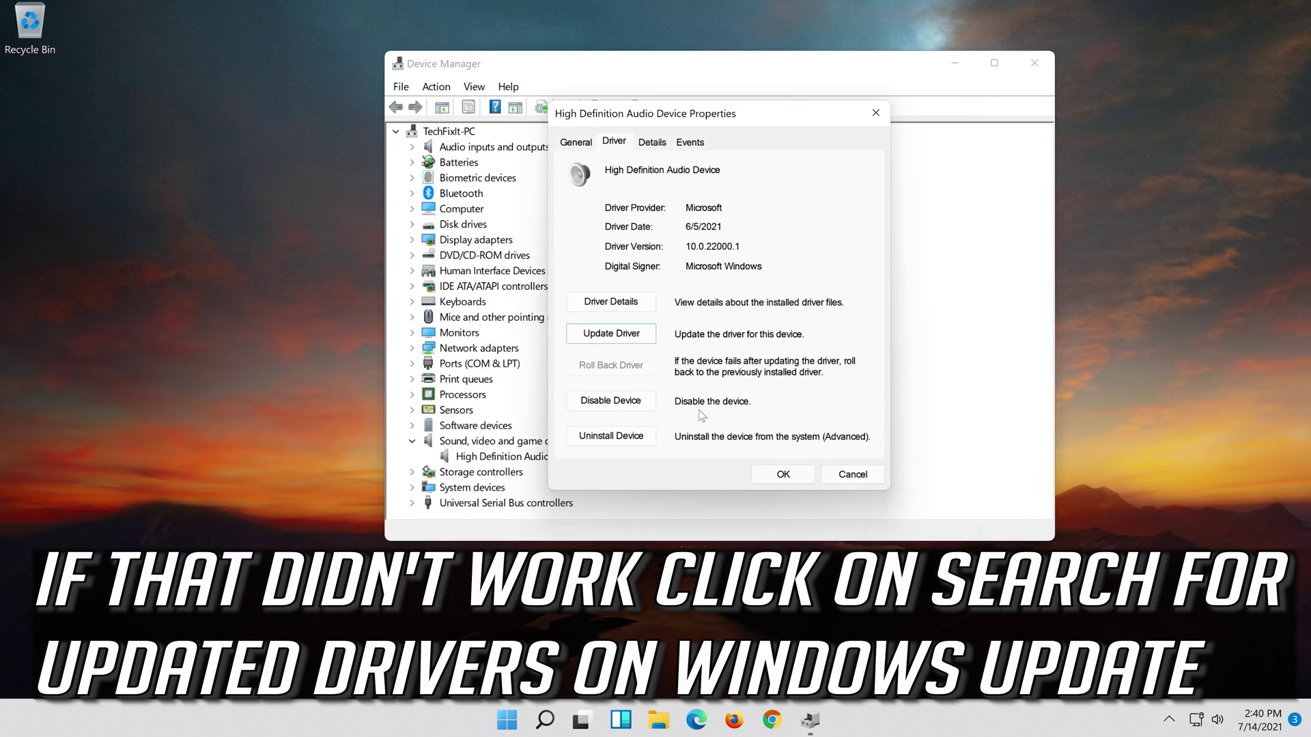